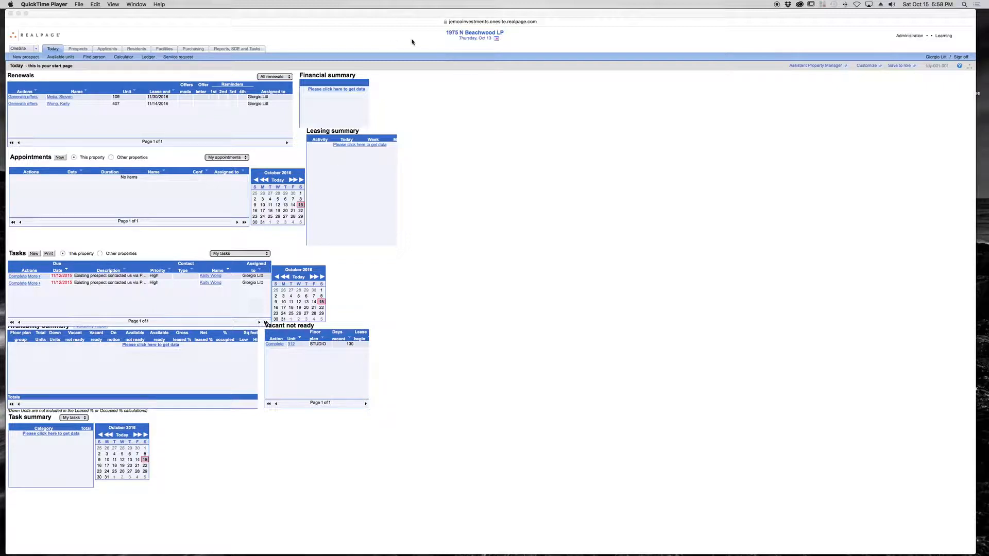
- Start a new prospect with contact type Phone Call and floor plan group 1x1
click(28, 58)
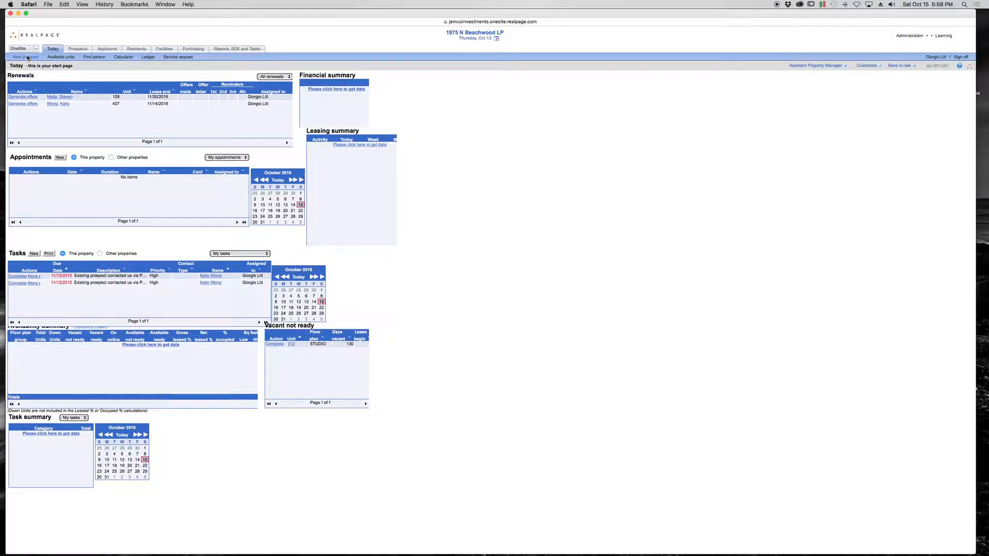
click(28, 57)
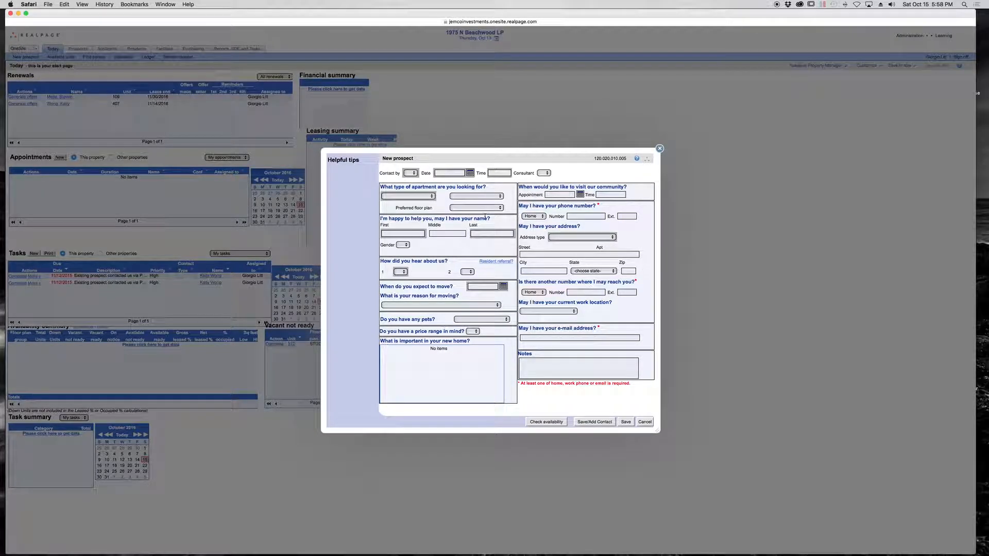
click(441, 168)
click(444, 154)
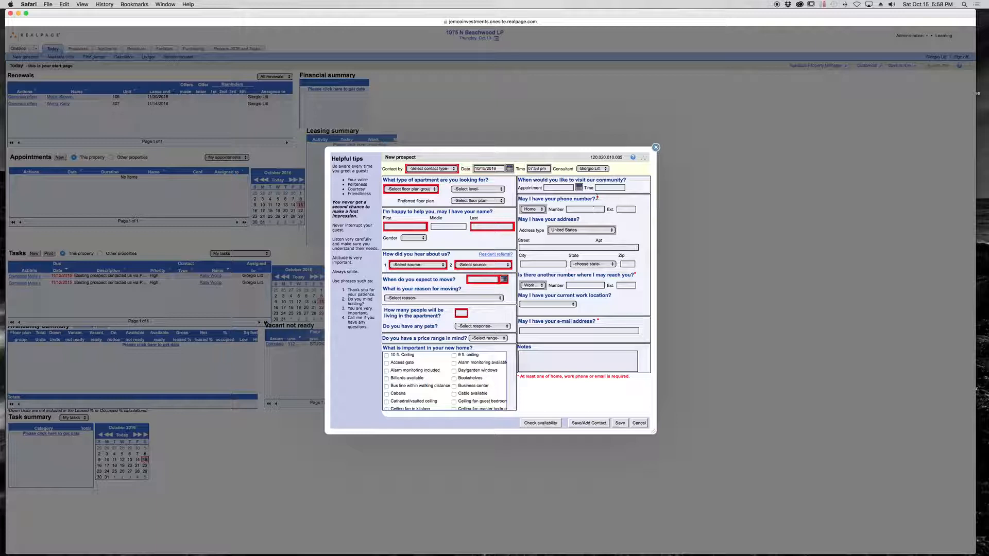
click(424, 169)
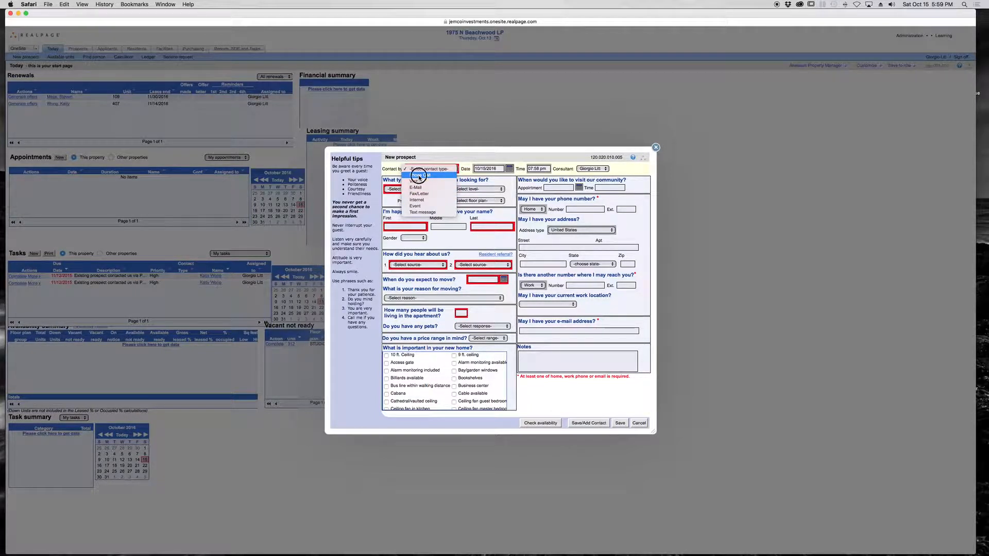
click(419, 176)
click(415, 190)
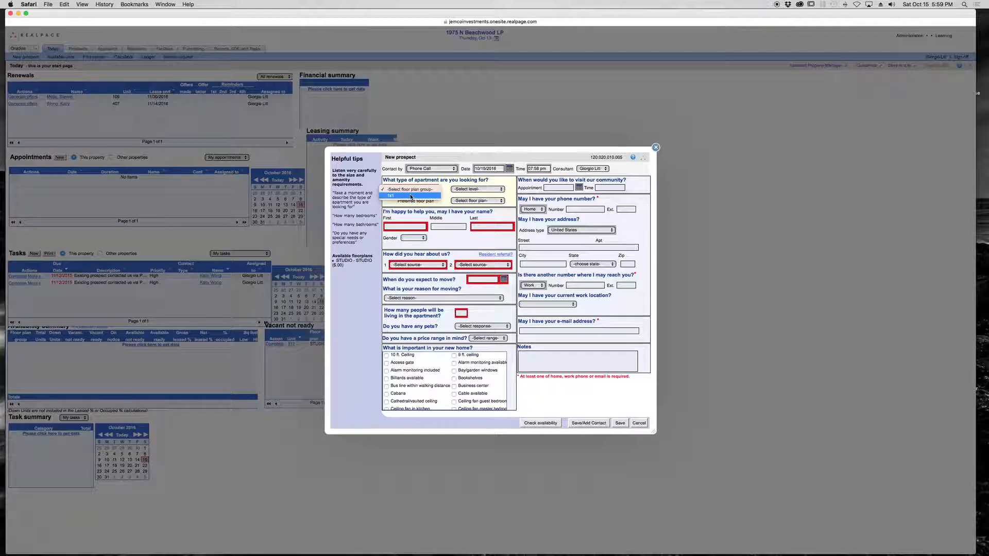
click(413, 196)
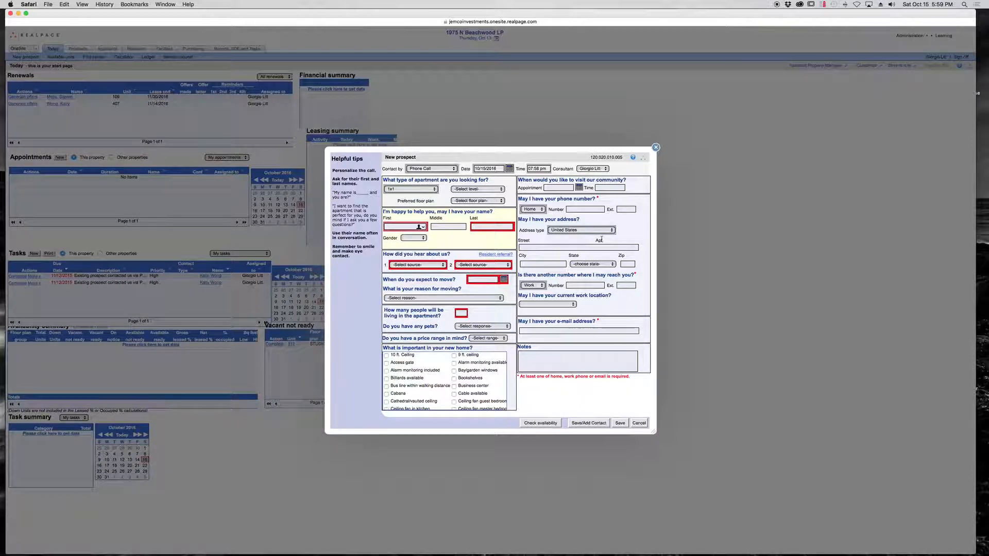
- Enter the prospect's first and last name and let the form check for duplicates
key(Tab)
key(Tab)
click(461, 245)
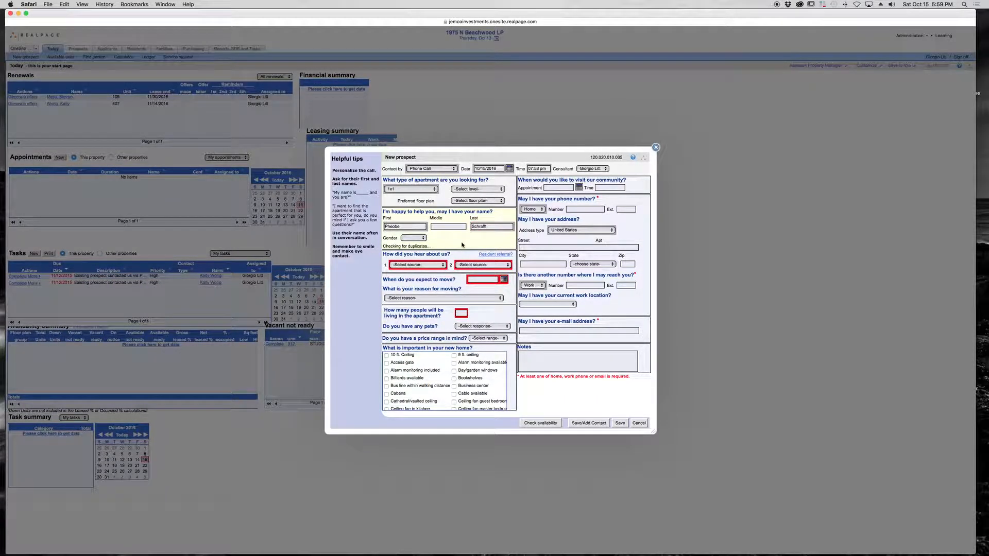
- Set the prospect's first referral source to CraigsList.com and the second to Drive by
click(426, 265)
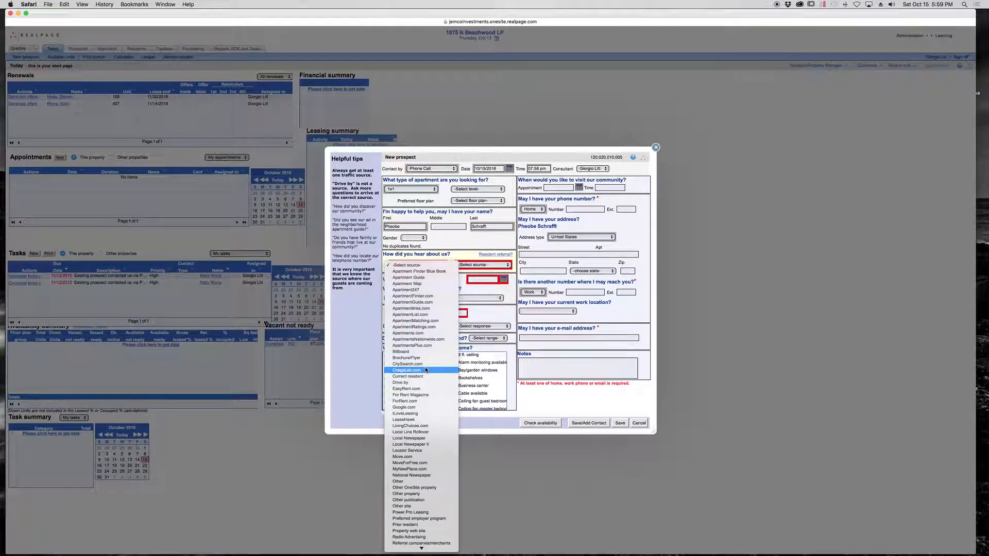
click(406, 370)
click(496, 266)
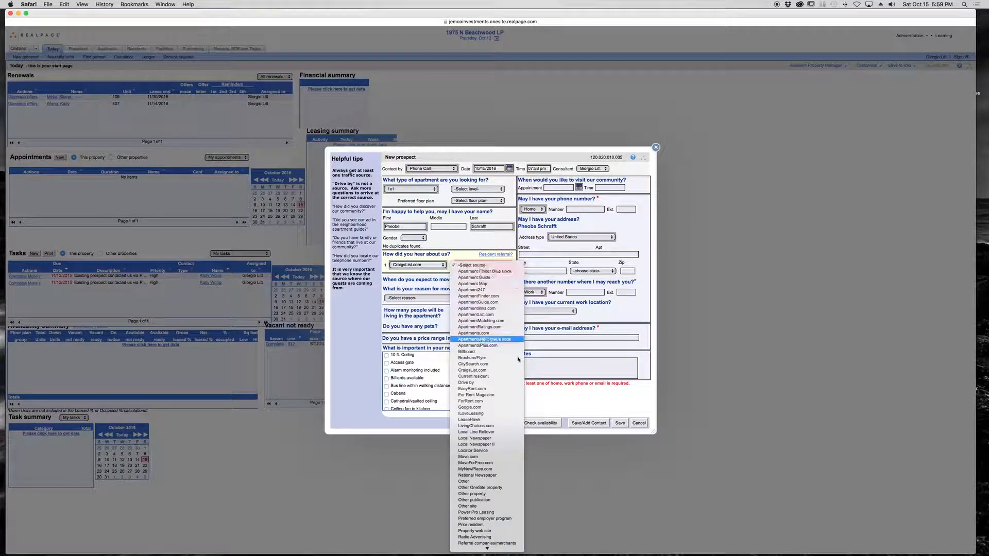
click(512, 381)
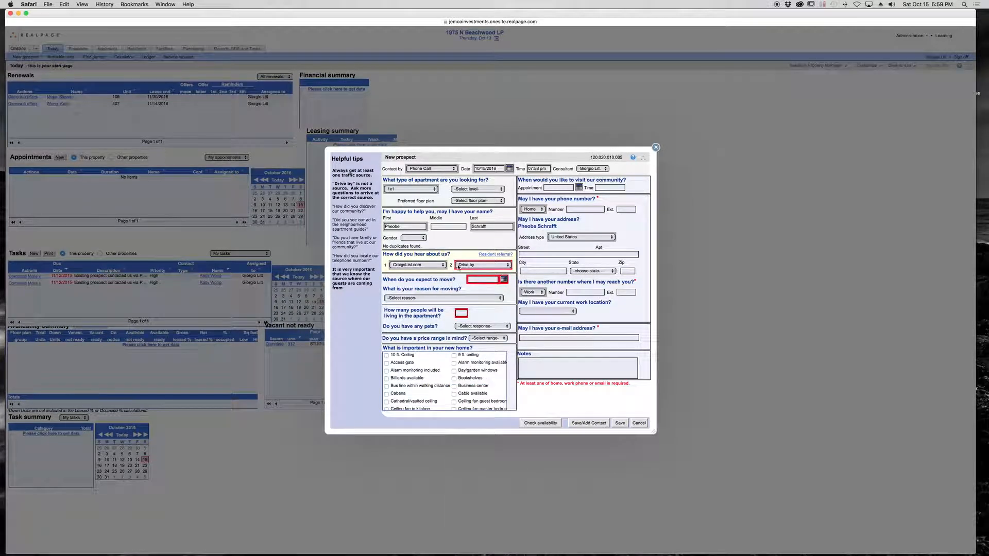
- Set the expected move date to 11/01/2016 and the number of people living in the apartment to 2
click(477, 280)
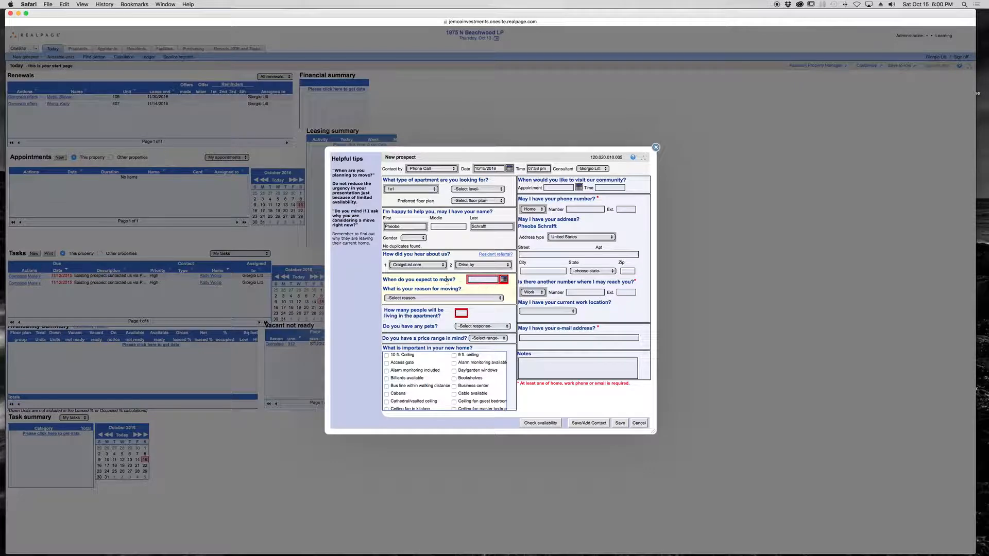
click(504, 280)
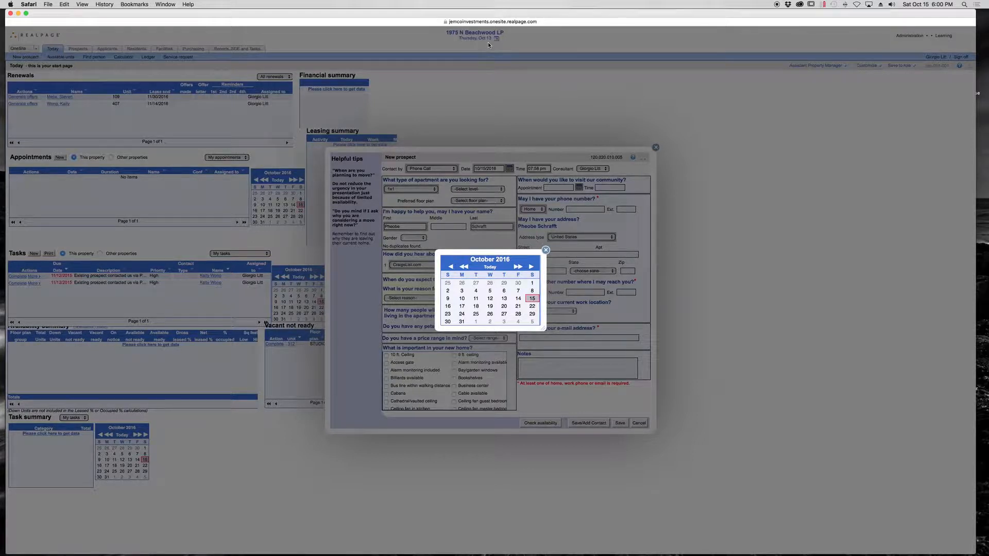
click(533, 267)
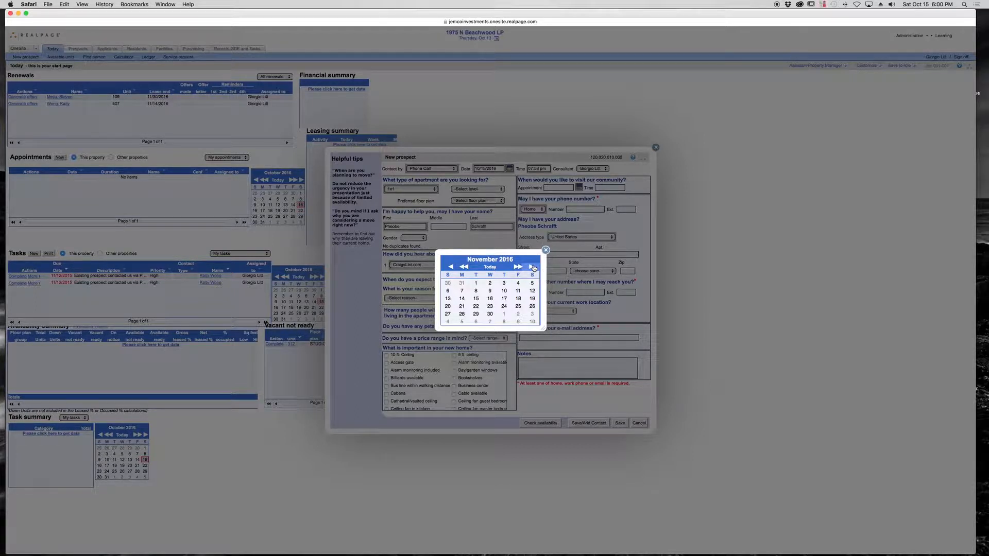
click(477, 283)
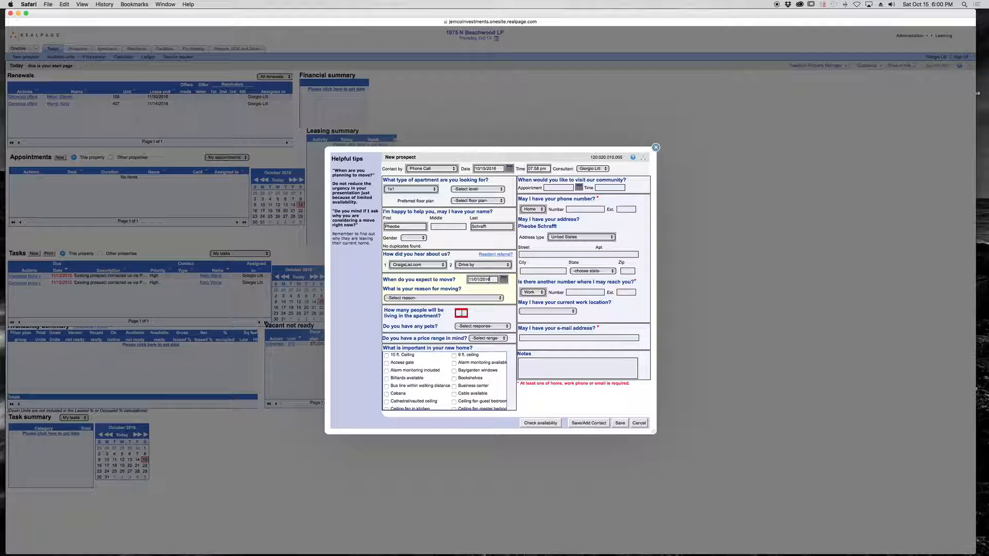
click(461, 313)
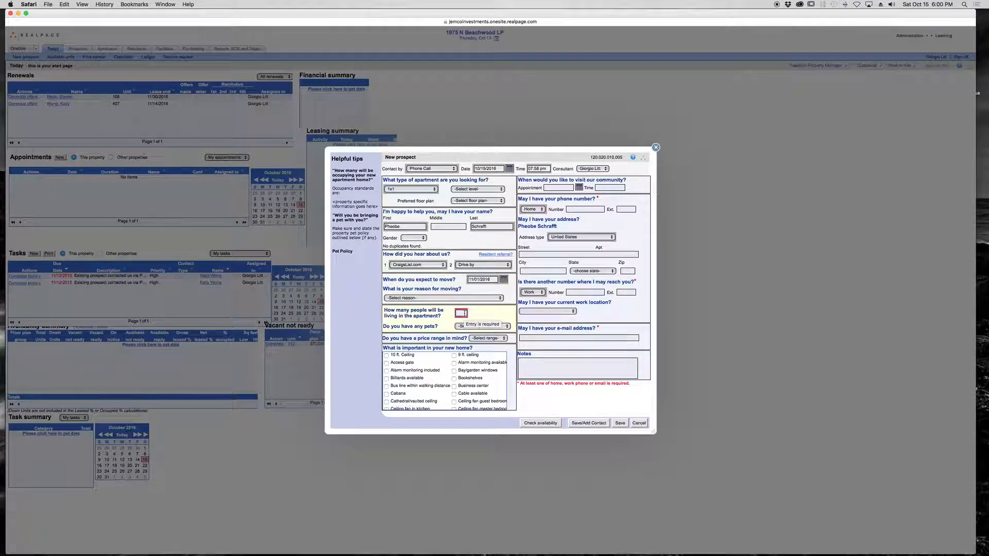
text(2)
click(492, 315)
- Enter the prospect's home phone number and save the new prospect using the Save/Add Contact option
click(584, 209)
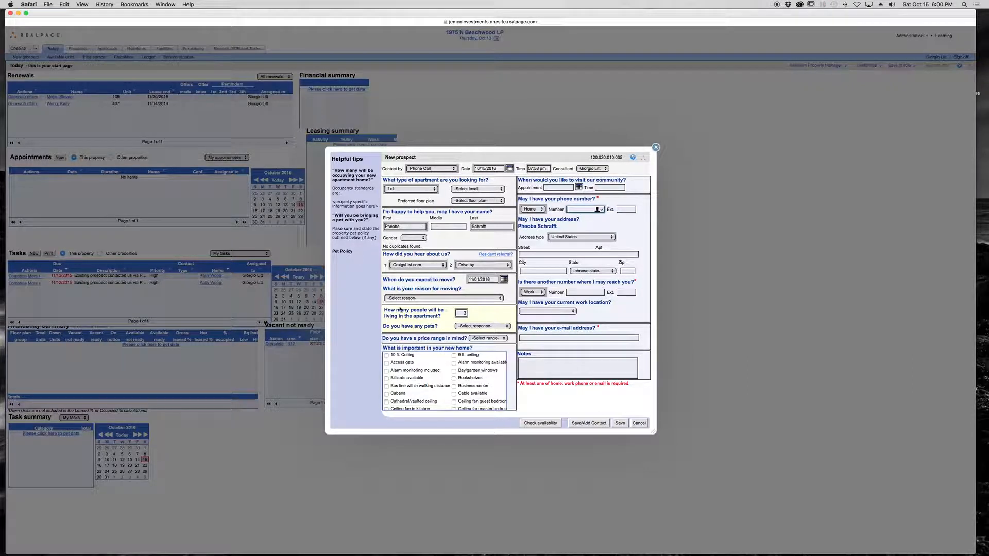
click(605, 319)
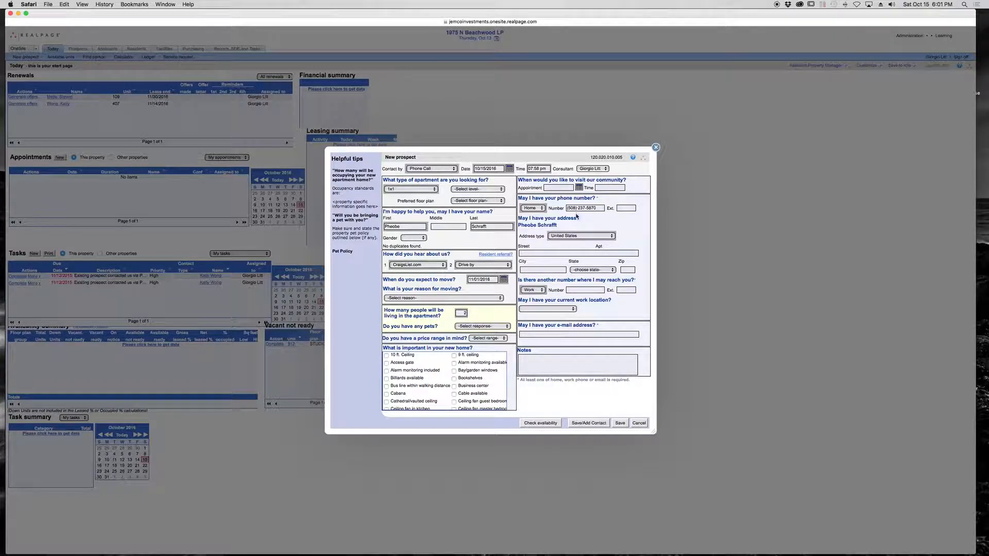
click(590, 423)
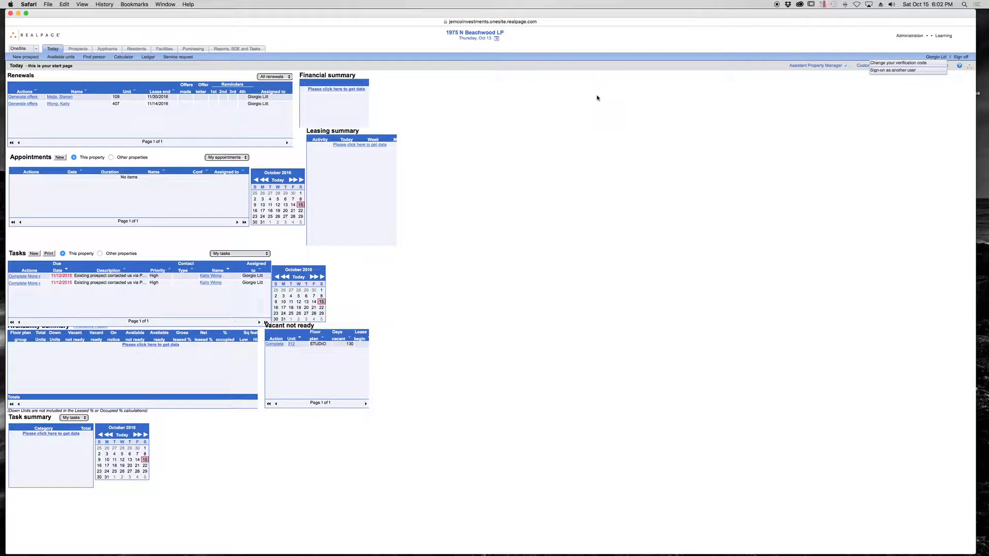
- Search the prospects list by name for the new prospect's last name
click(85, 50)
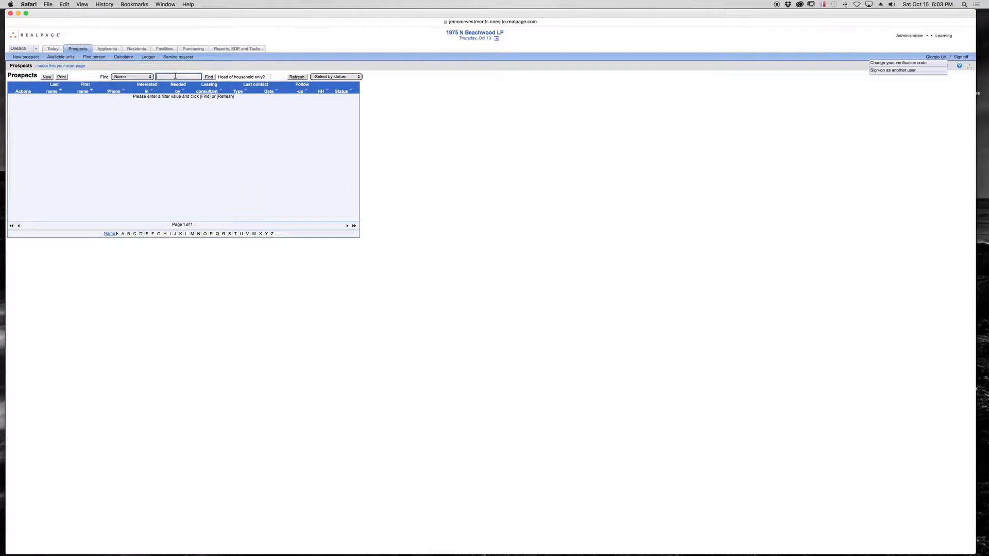
text(rafft)
click(127, 77)
click(125, 78)
click(209, 77)
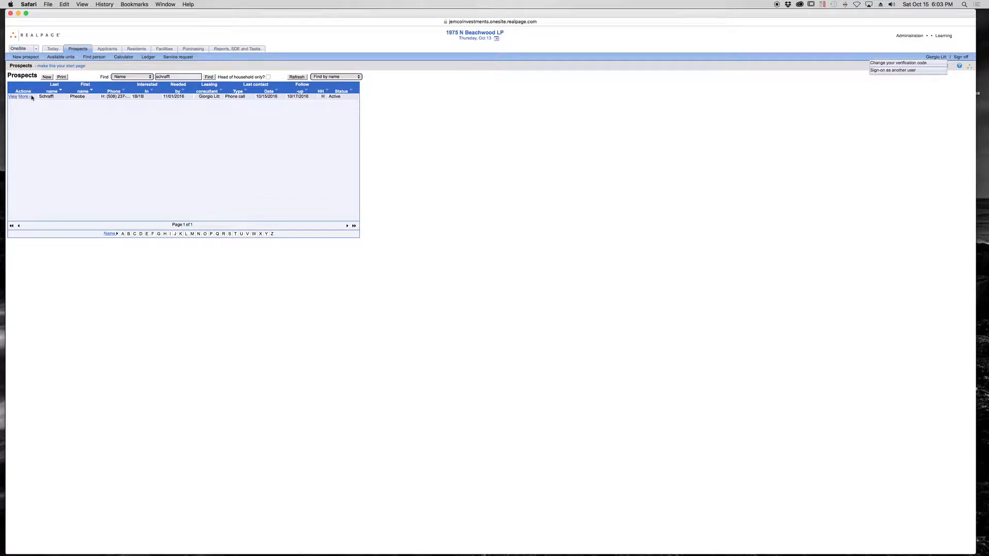
- Try to open the found prospect's record from the search results
click(12, 97)
drag(61, 13, 54, 14)
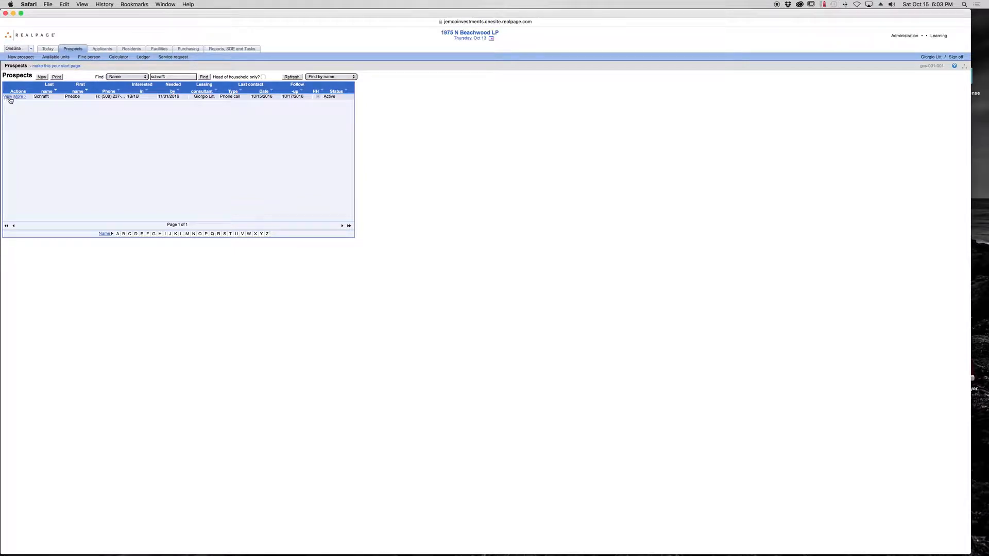
click(21, 99)
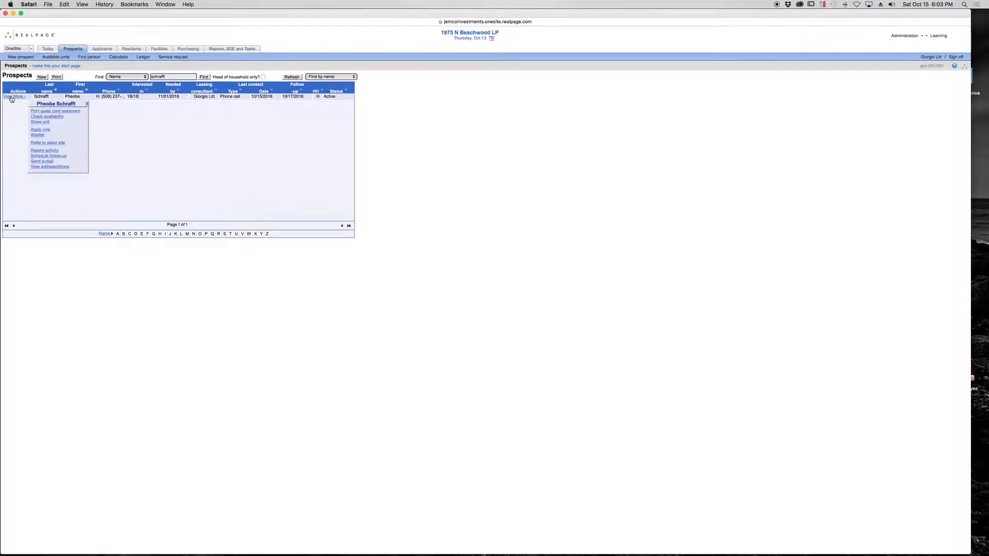
click(9, 99)
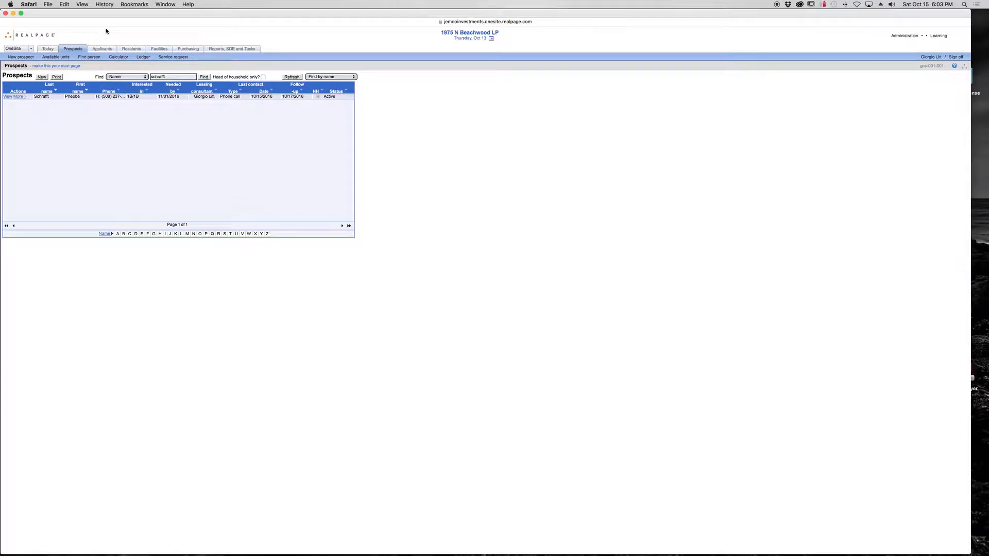
- Hide the current browser and force quit the unresponsive Google Chrome
key(super+h)
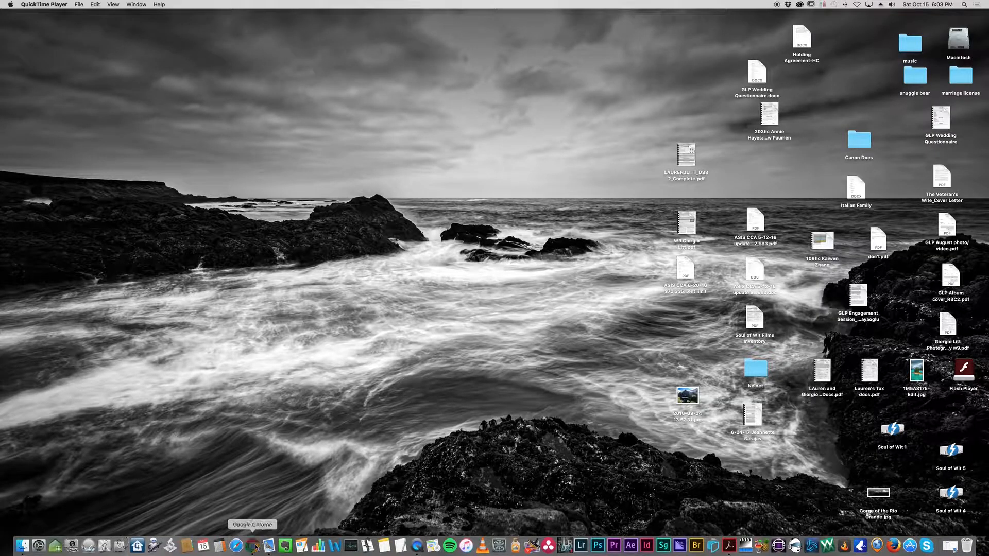
click(168, 74)
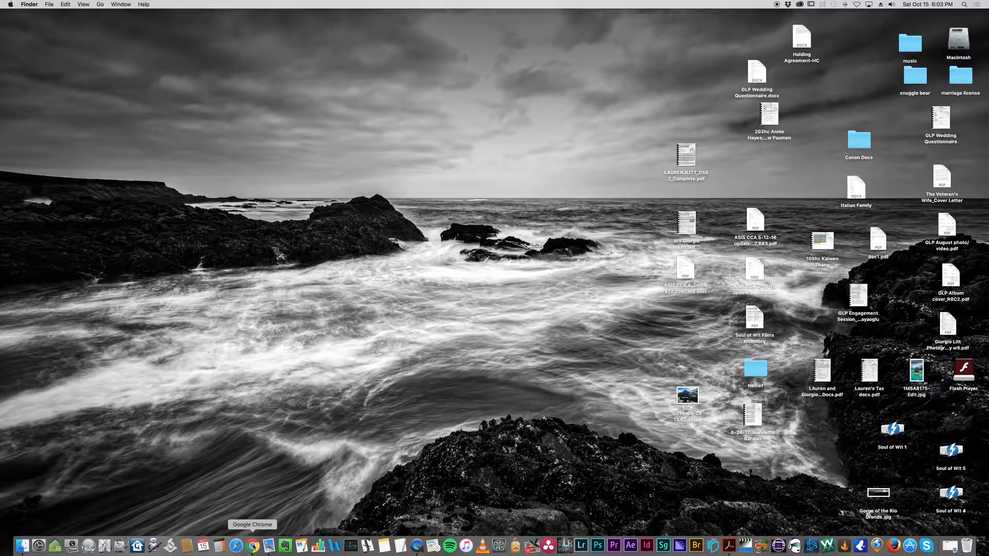
right_click(253, 544)
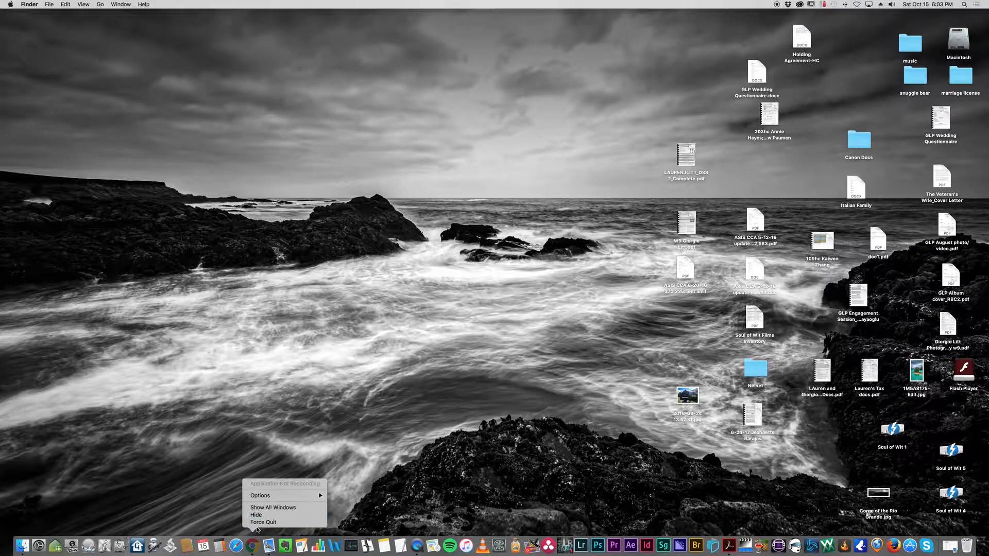
click(262, 522)
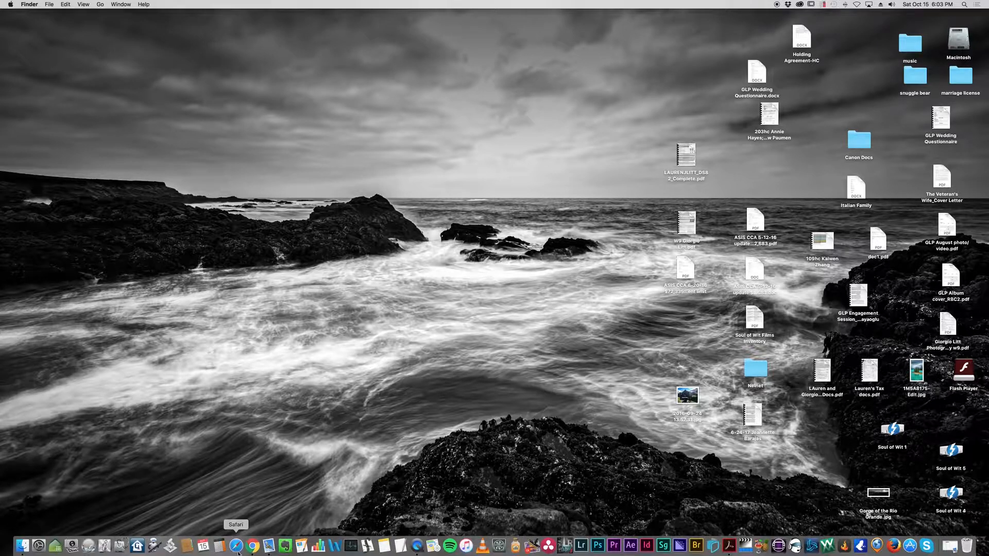
click(10, 4)
click(31, 57)
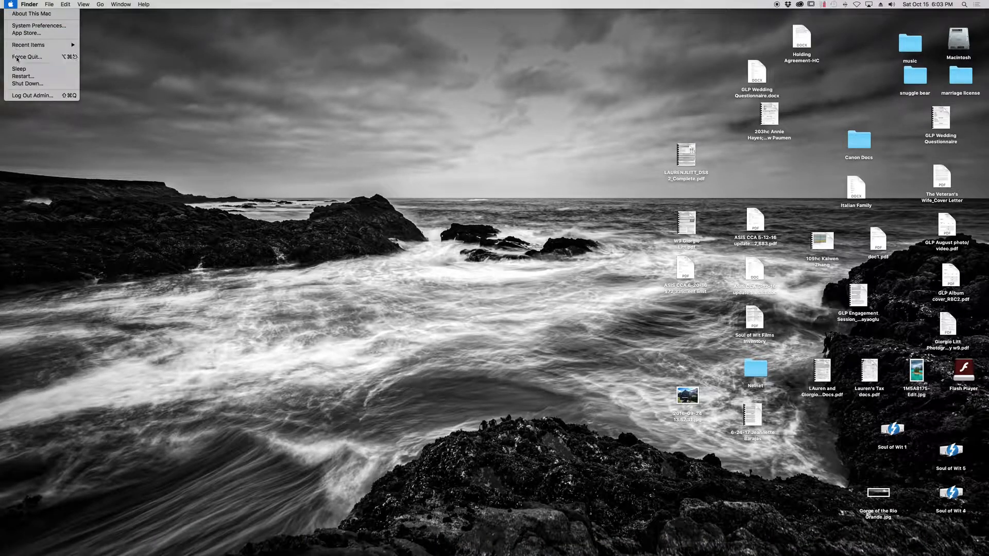
click(224, 66)
drag(187, 29, 185, 28)
click(181, 26)
- Switch to Google Chrome and load the site jemcoinvestments.onesite.realpage.com
mouse_move(201, 551)
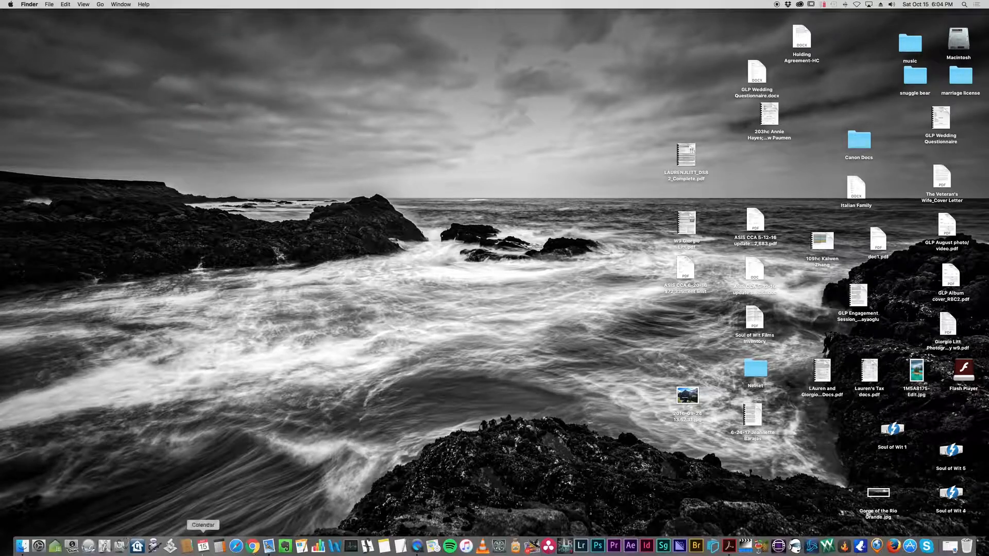
click(252, 547)
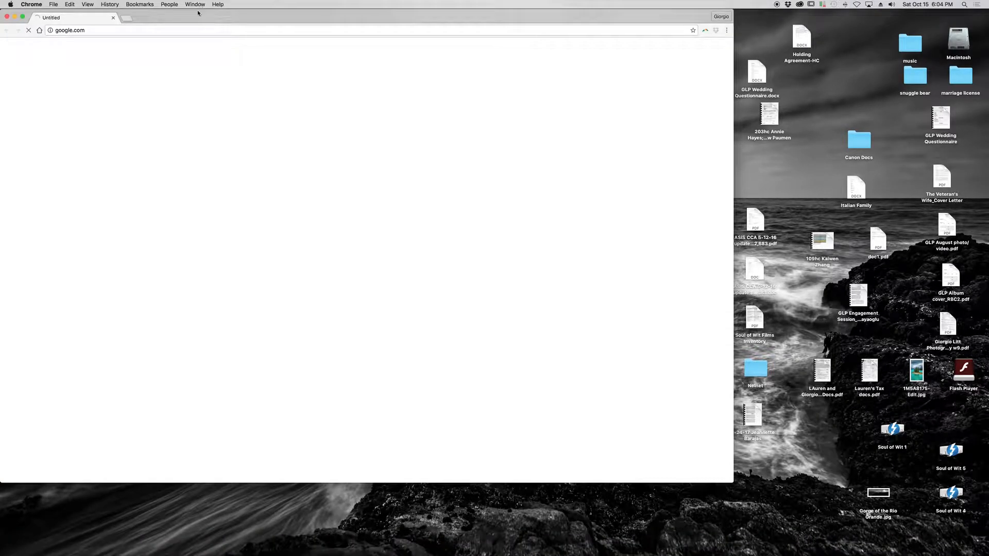
click(230, 34)
text(jemcoinvestments.onesite.realpa)
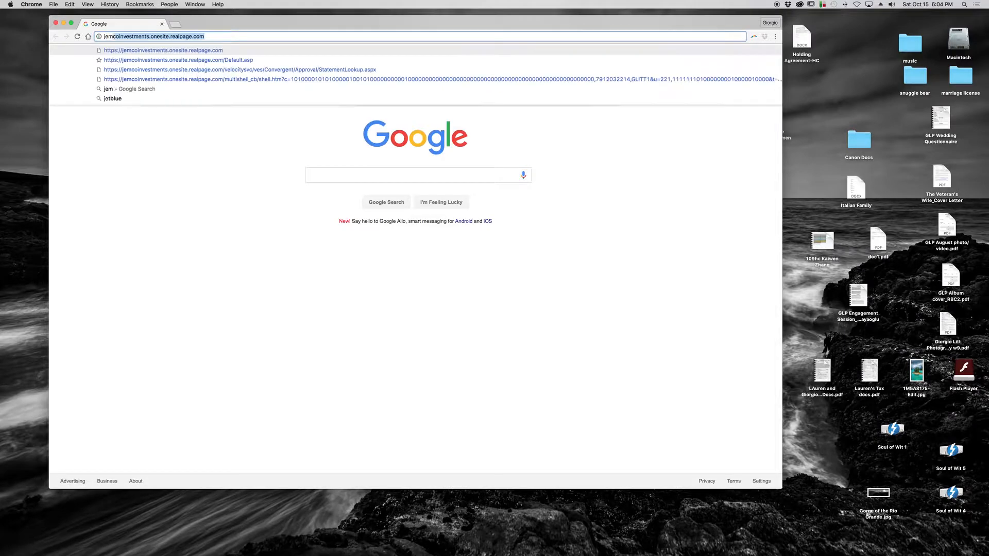
key(Return)
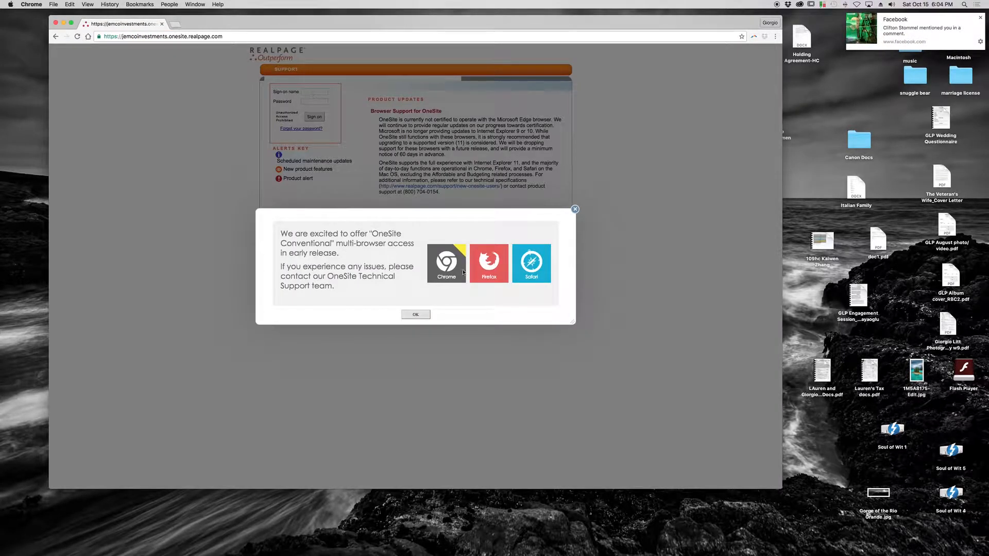
- Dismiss the multi-browser access notice and sign in to OneSite with the sign-on name and account password
click(415, 313)
click(318, 92)
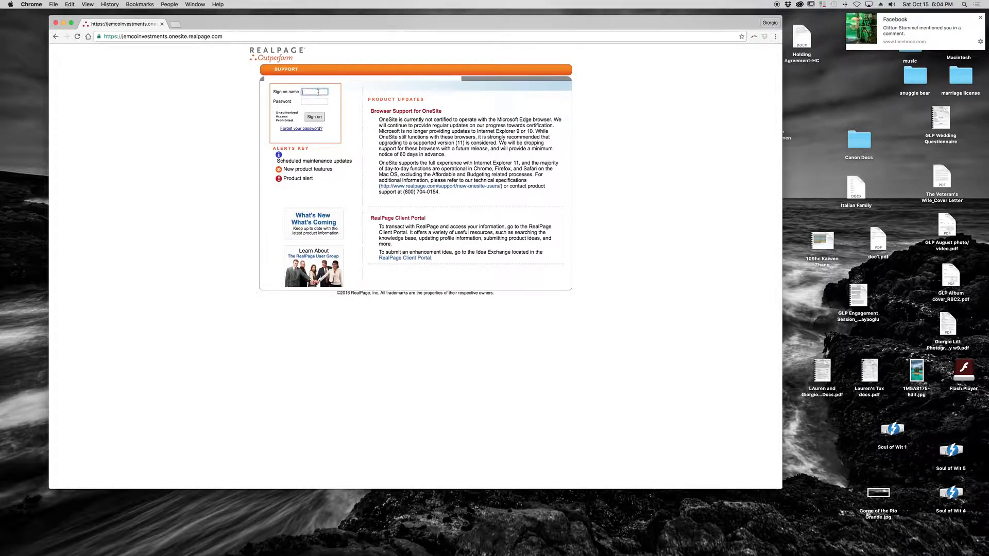
key(Tab)
key(Return)
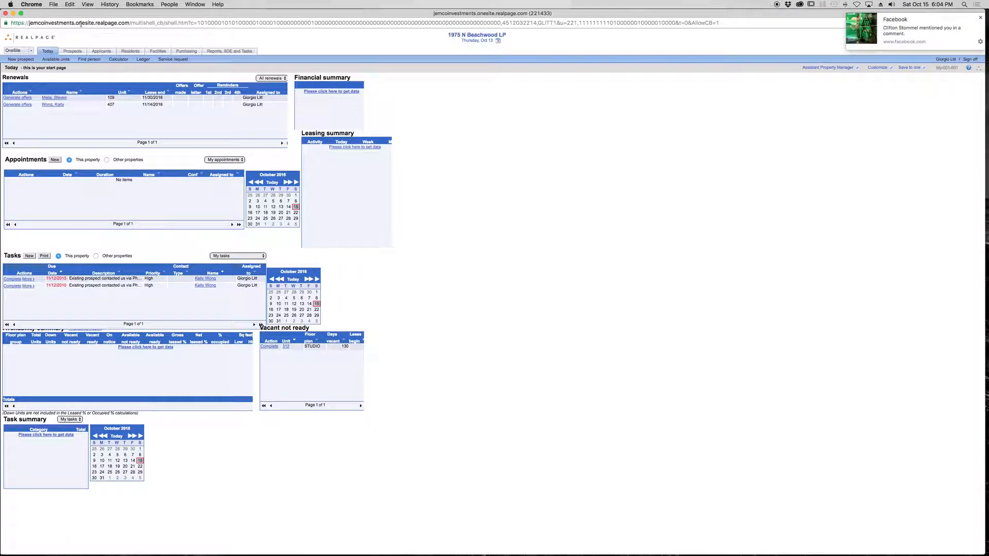
- Search the prospects list by the prospect's last name and open the matching record
click(72, 52)
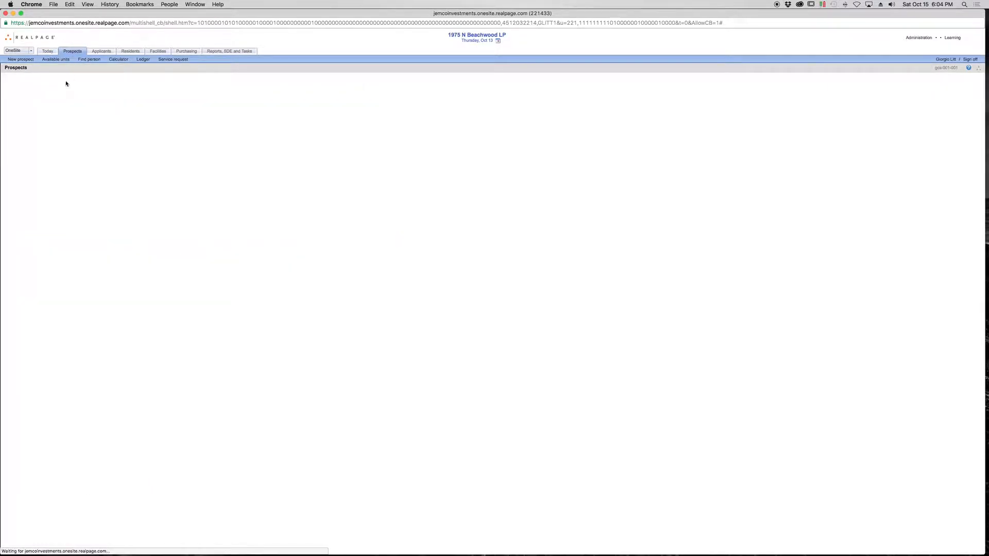
click(156, 79)
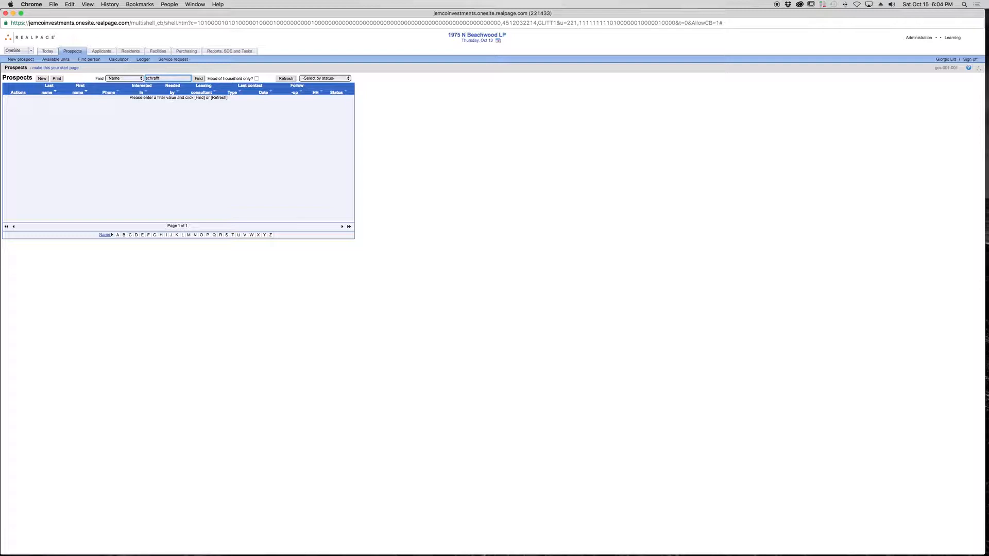
key(Return)
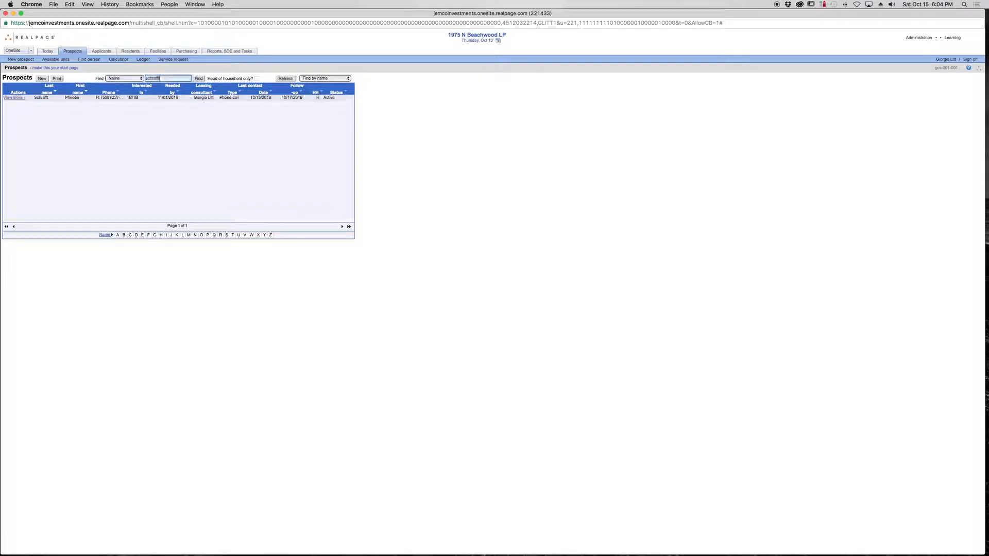
click(9, 102)
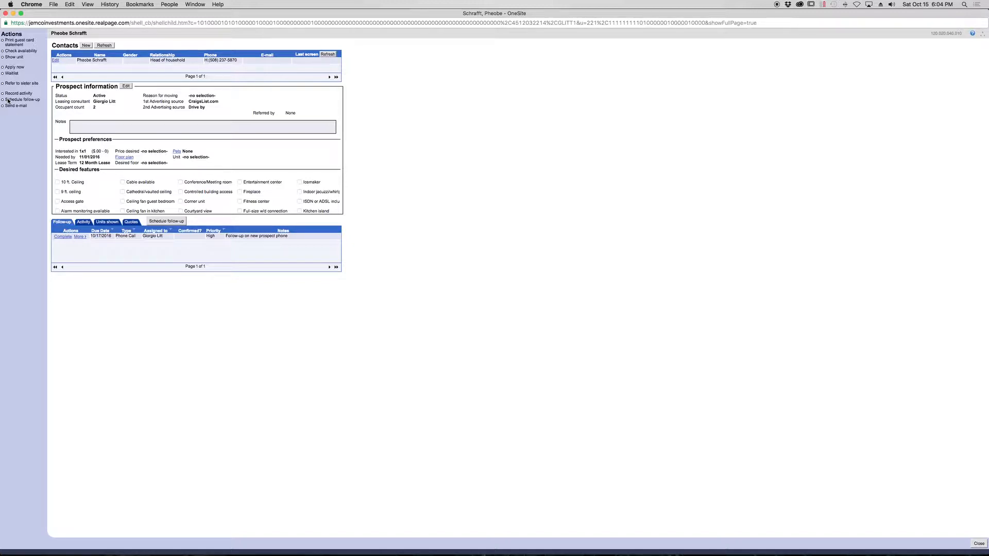
drag(47, 16, 95, 17)
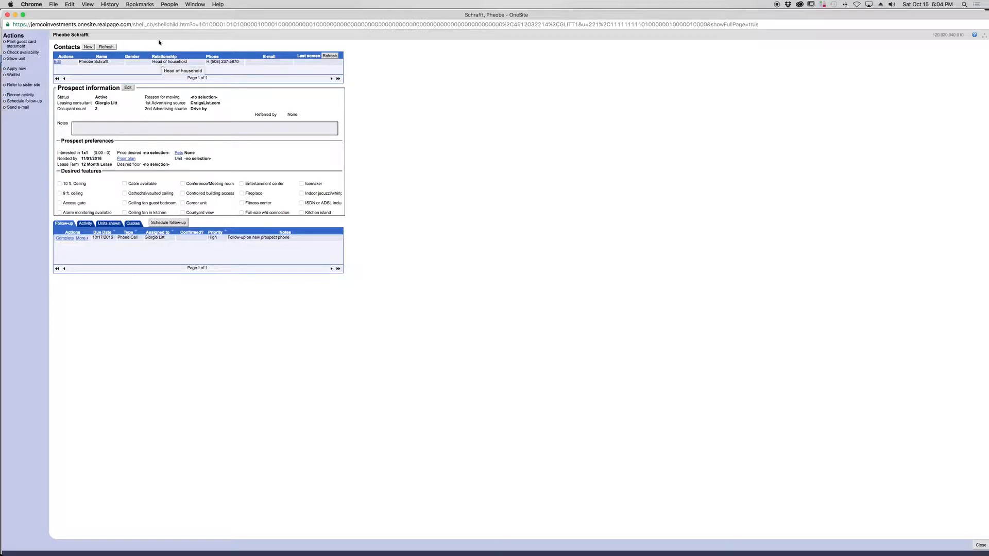
mouse_move(159, 15)
mouse_down()
mouse_move(158, 91)
mouse_move(182, 43)
mouse_move(177, 15)
mouse_up()
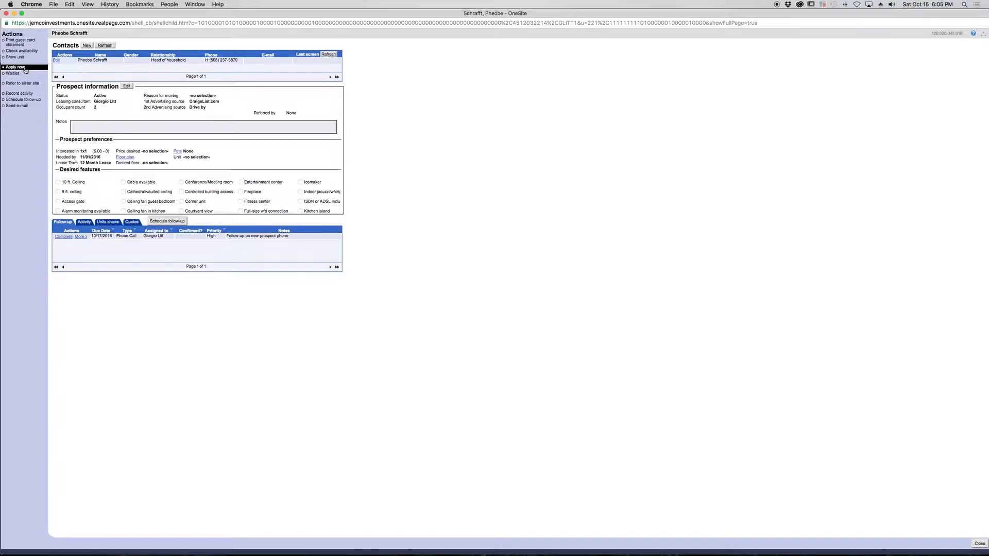
mouse_move(148, 14)
mouse_down()
mouse_move(159, 12)
mouse_move(145, 15)
mouse_up()
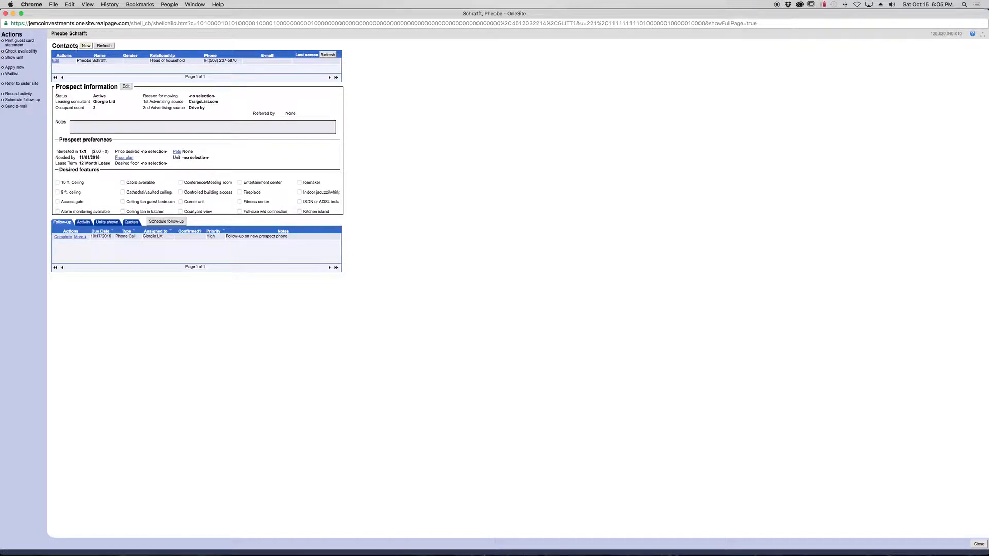
- Start a new contact on the prospect's record and enter the second occupant's first and last name
click(87, 46)
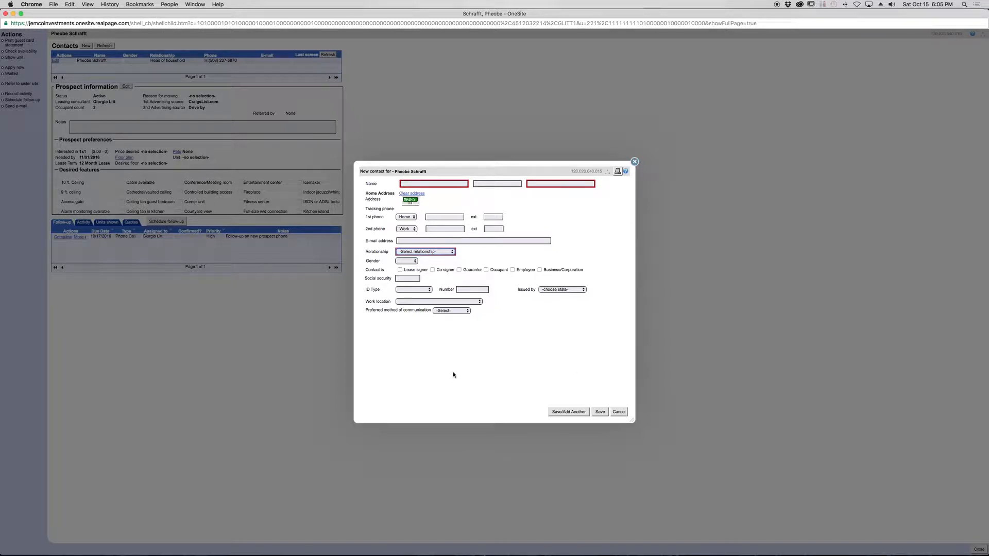
click(618, 411)
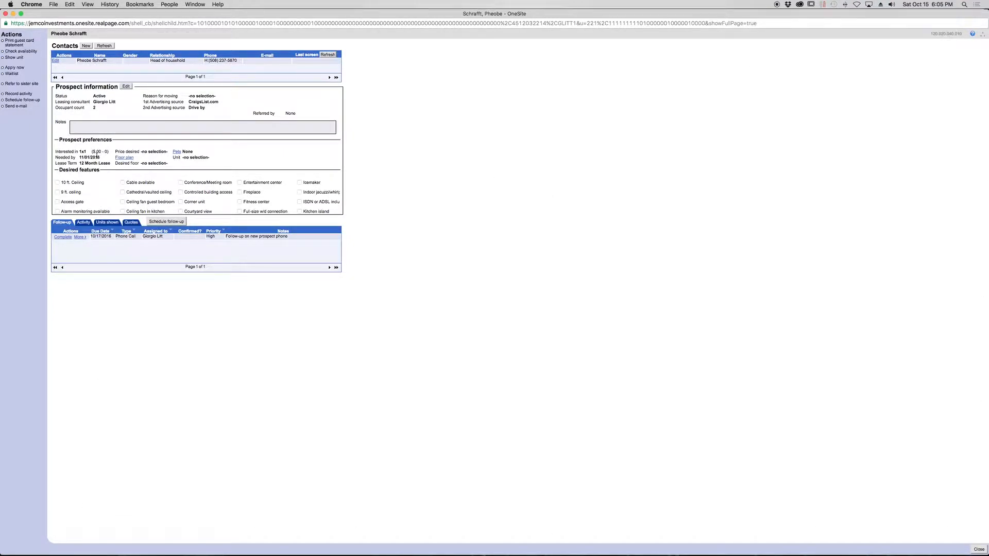
click(86, 47)
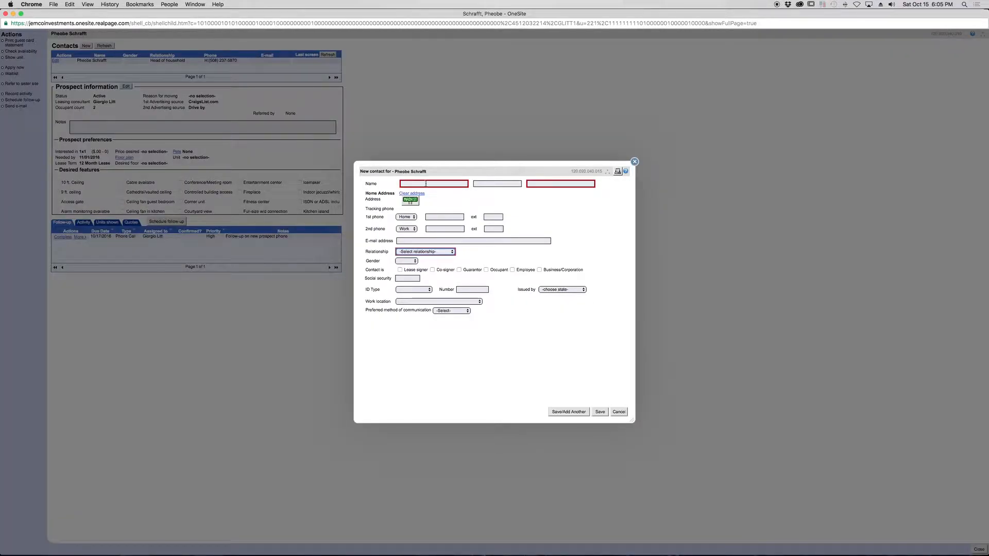
click(426, 183)
key(Tab)
key(Tab)
click(569, 183)
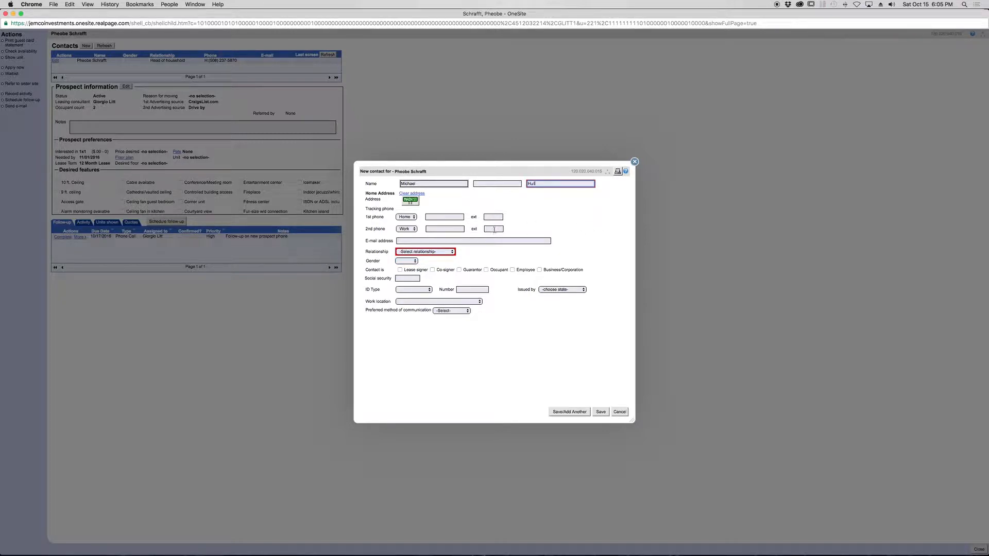
- Set the new contact's relationship to Adult co-head of household, mark them as Lease signer and Occupant, and save the contact
click(453, 252)
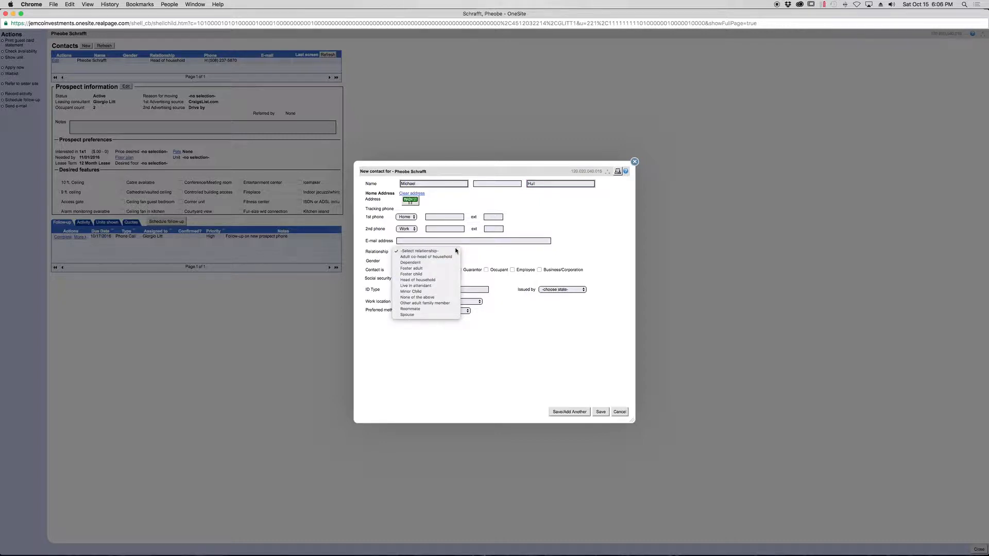
click(430, 257)
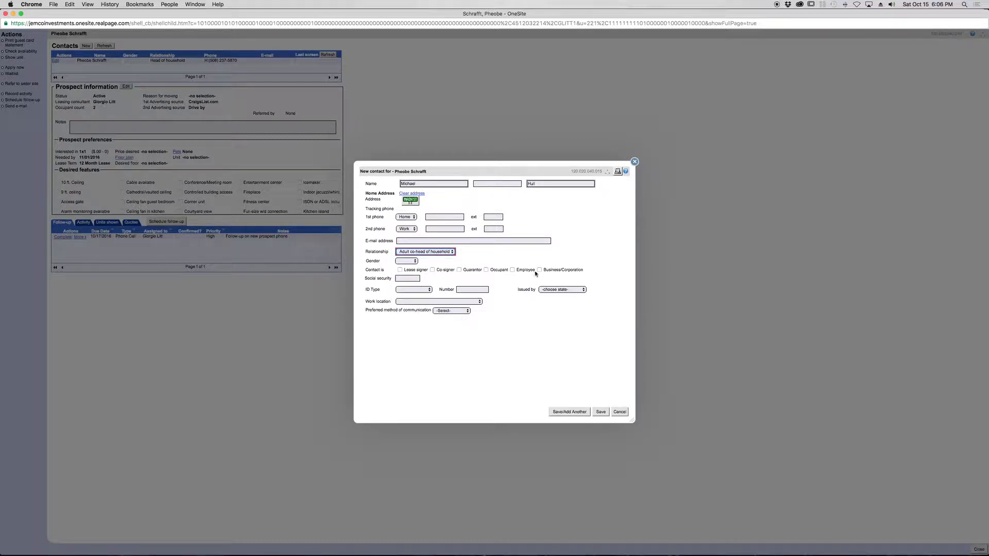
click(400, 270)
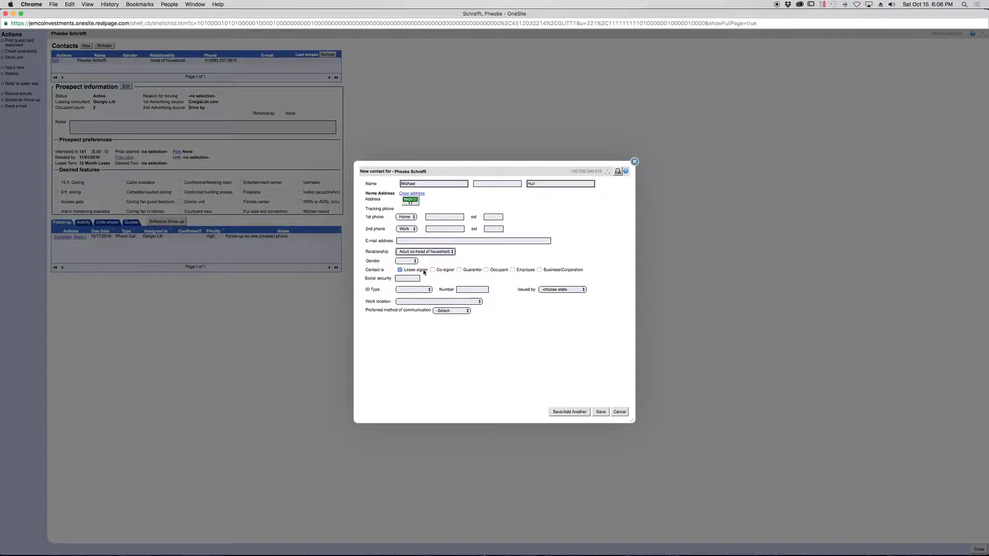
click(487, 271)
click(486, 270)
click(601, 412)
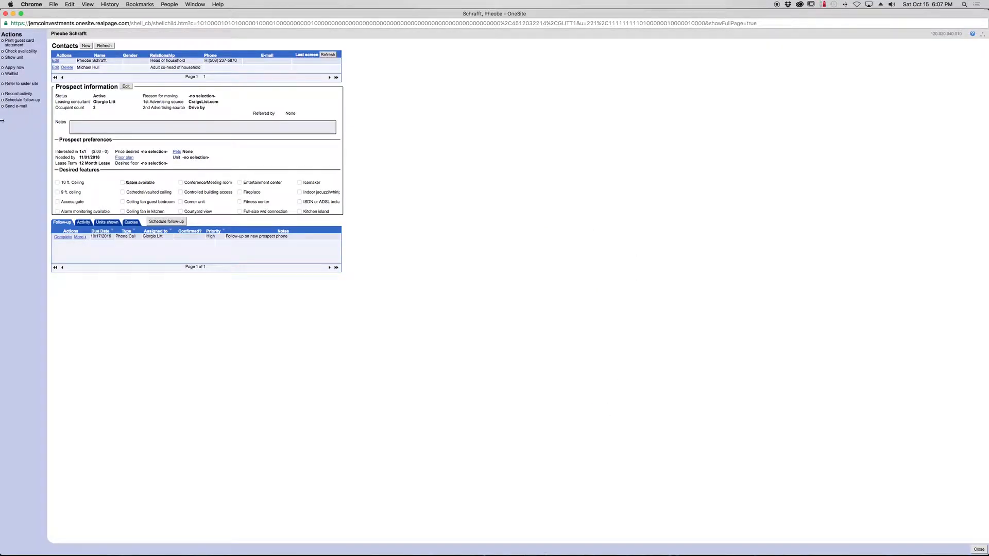
- Start the prospect's application and go through the head of household's general information, rental history, employment and emergency pages without adding details
click(12, 68)
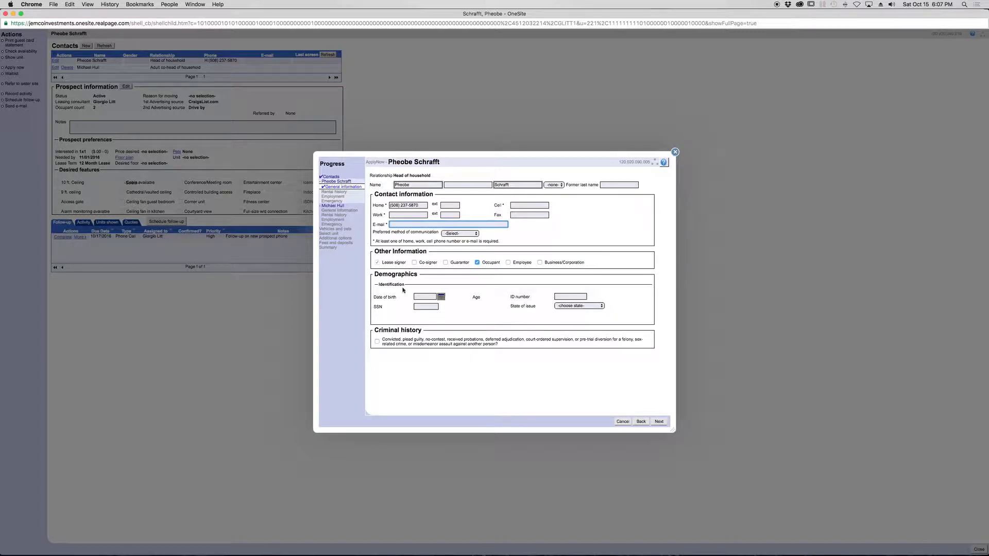
click(663, 422)
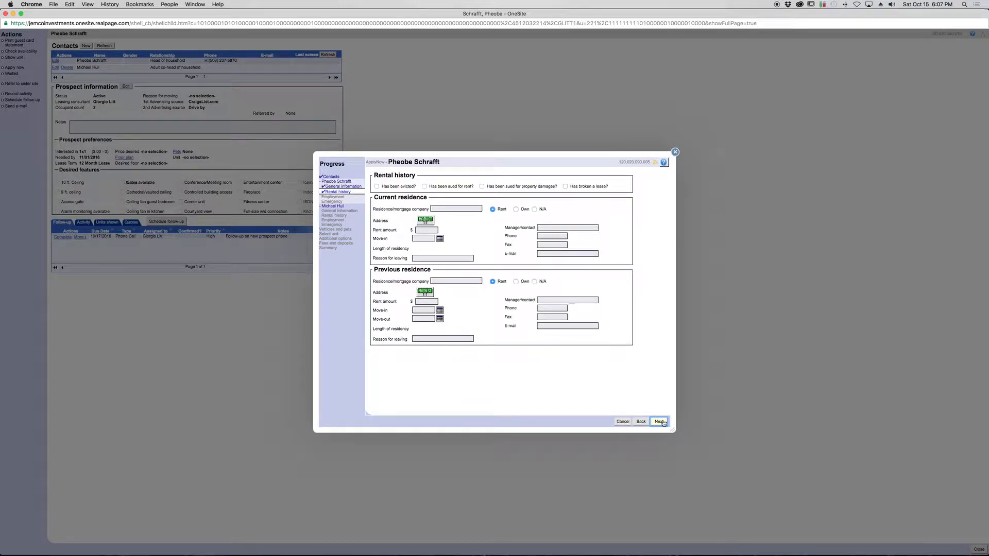
click(659, 422)
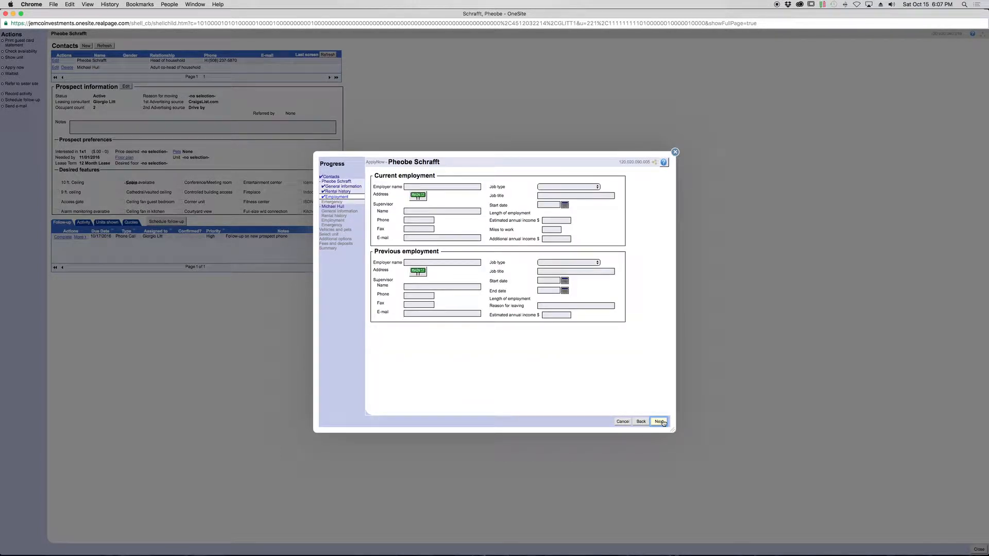
click(663, 423)
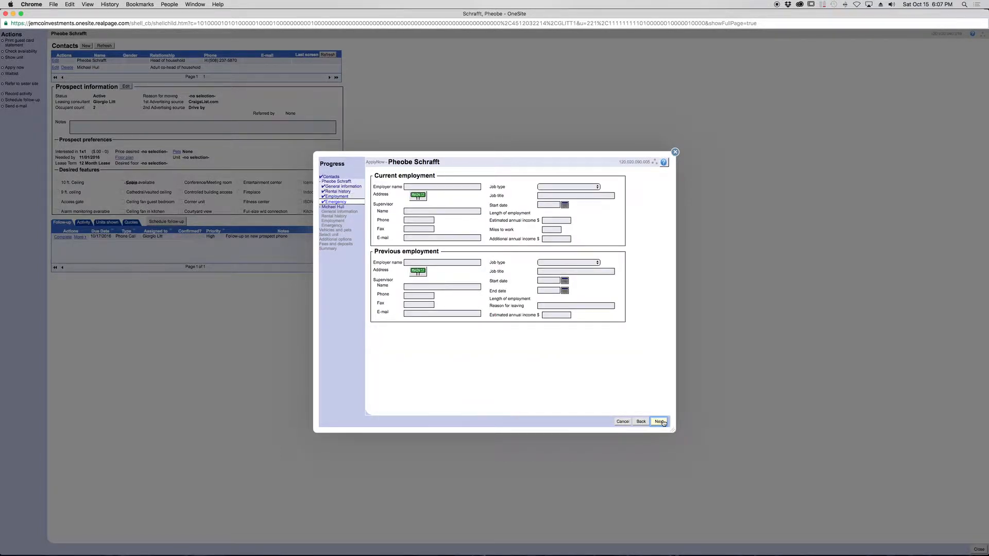
click(663, 421)
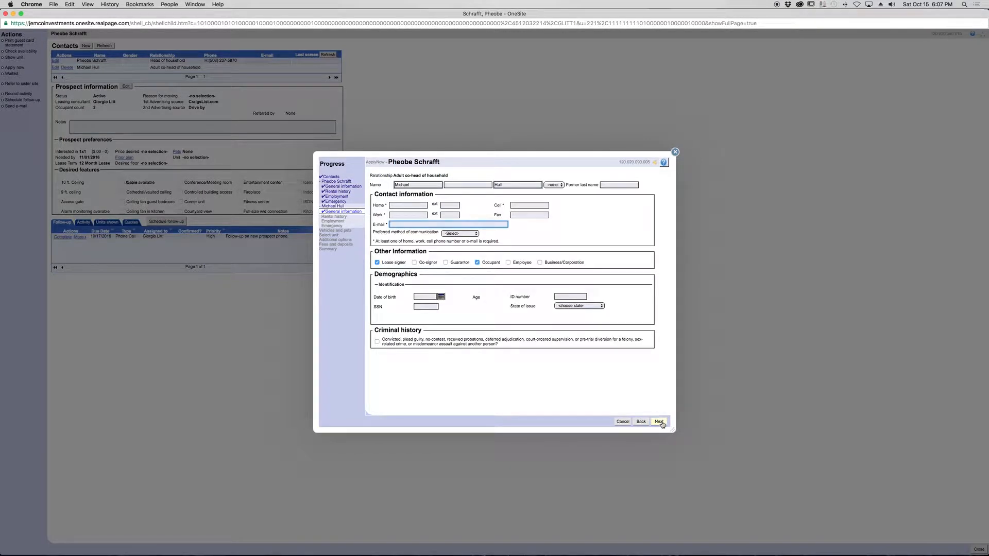
- Go through the co-head's application pages and the vehicles and pets page without adding details, up to the unit selection
click(663, 424)
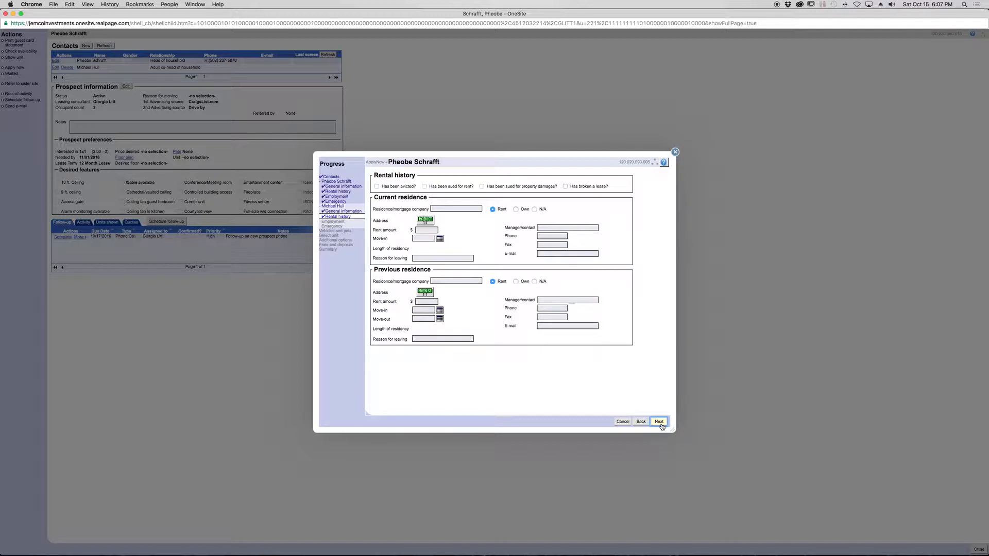
click(660, 422)
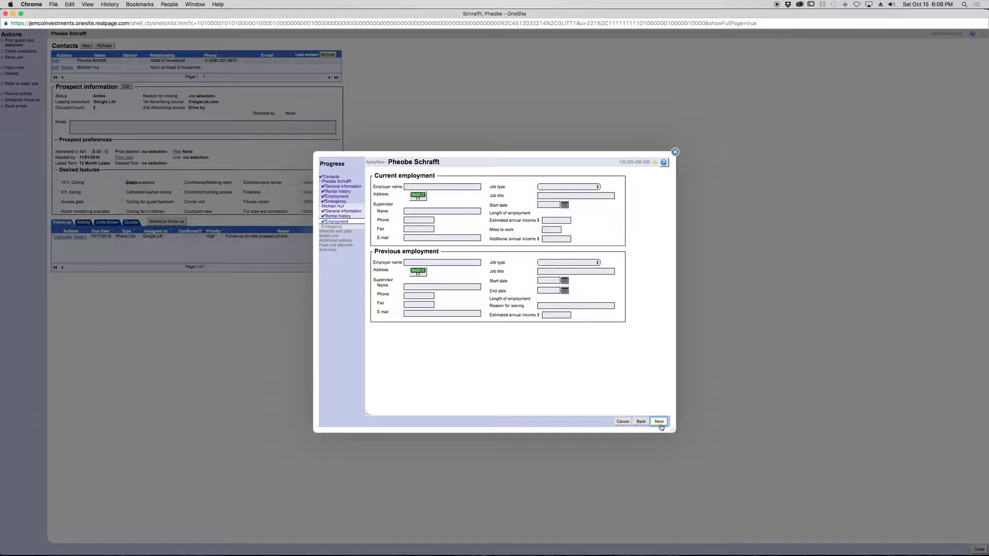
click(660, 423)
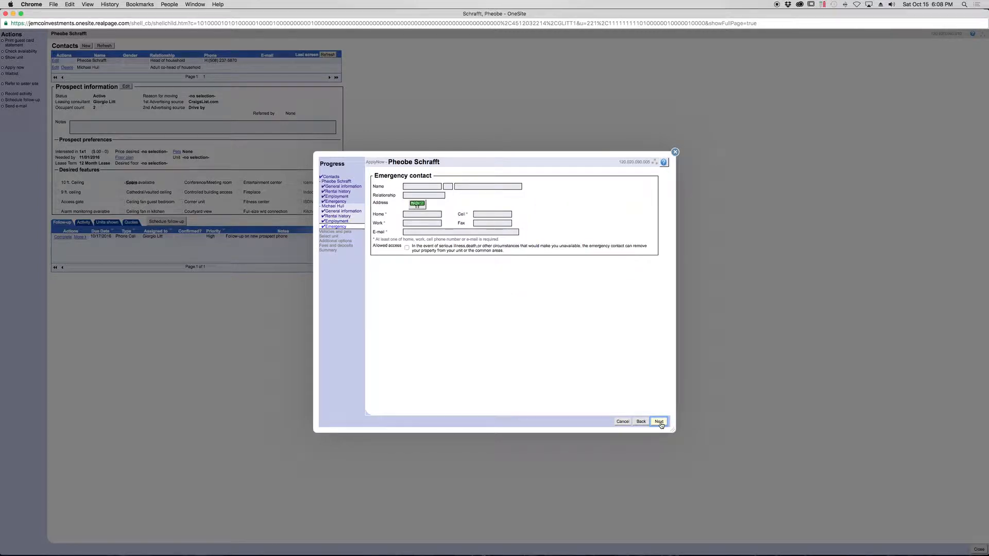
click(660, 422)
click(659, 422)
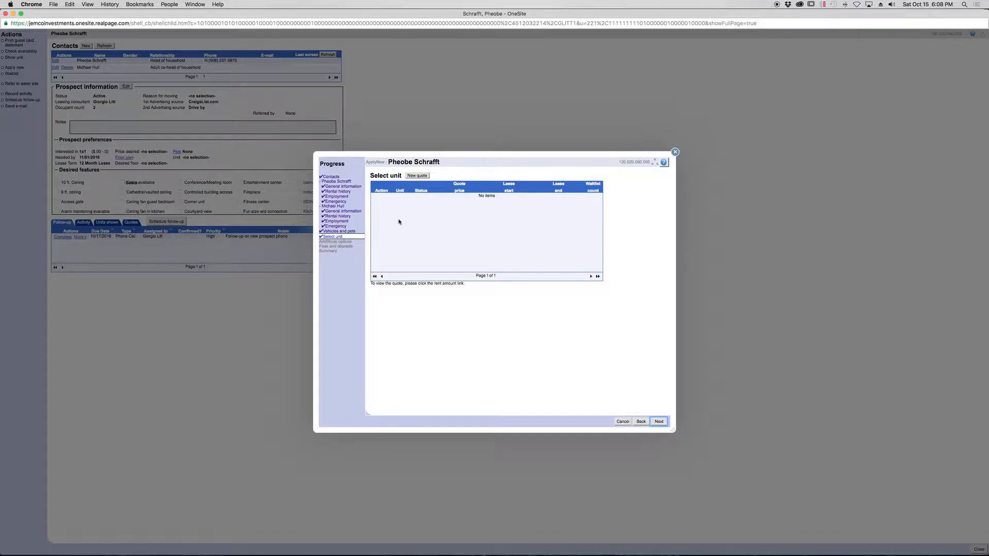
- Create a new quote for available studio unit 312, keeping the offered 12-month lease from 11/01/2016
click(415, 176)
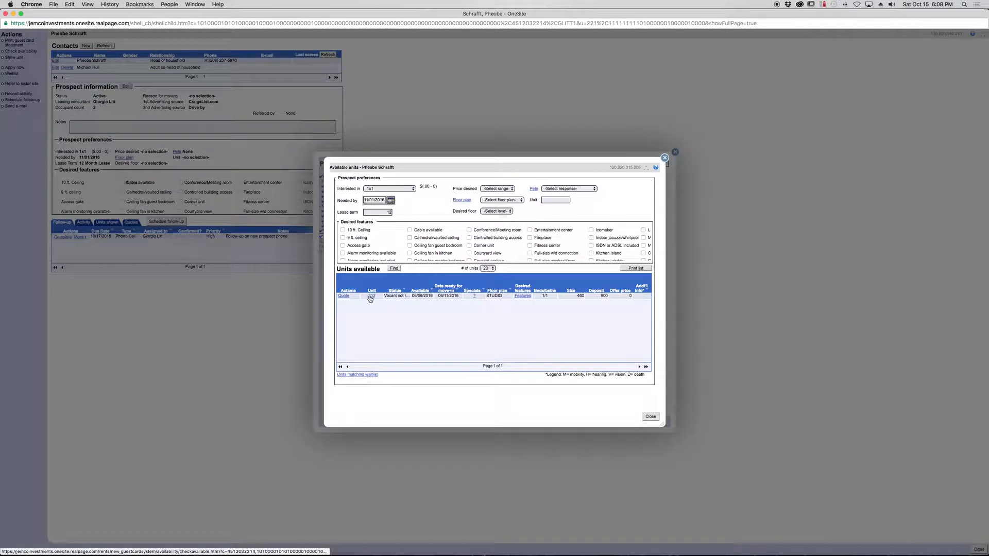
click(343, 296)
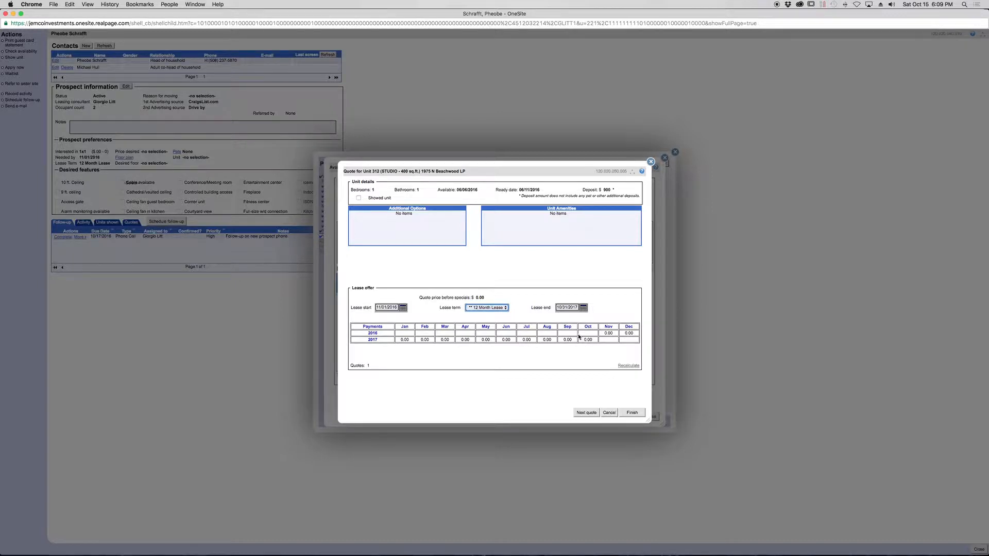
click(630, 414)
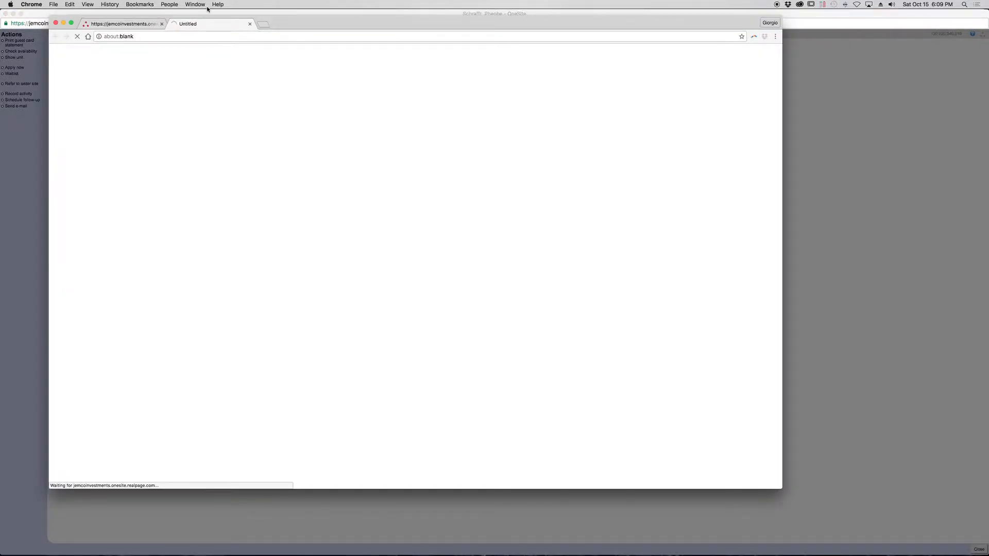
- Close the quote sheet, the leftover sign-on page and the available units list to return to the application's unit selection
drag(294, 23, 303, 32)
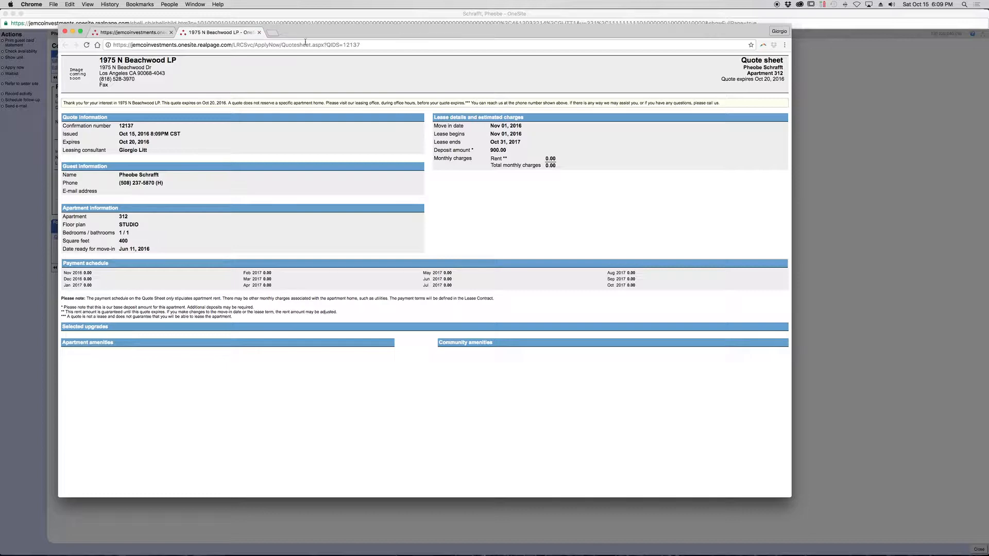
click(259, 32)
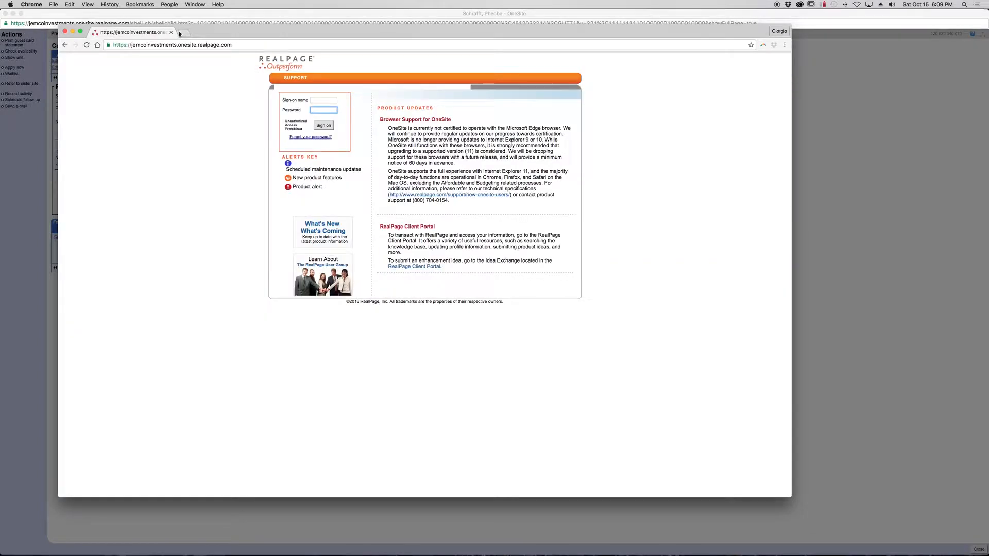
click(171, 32)
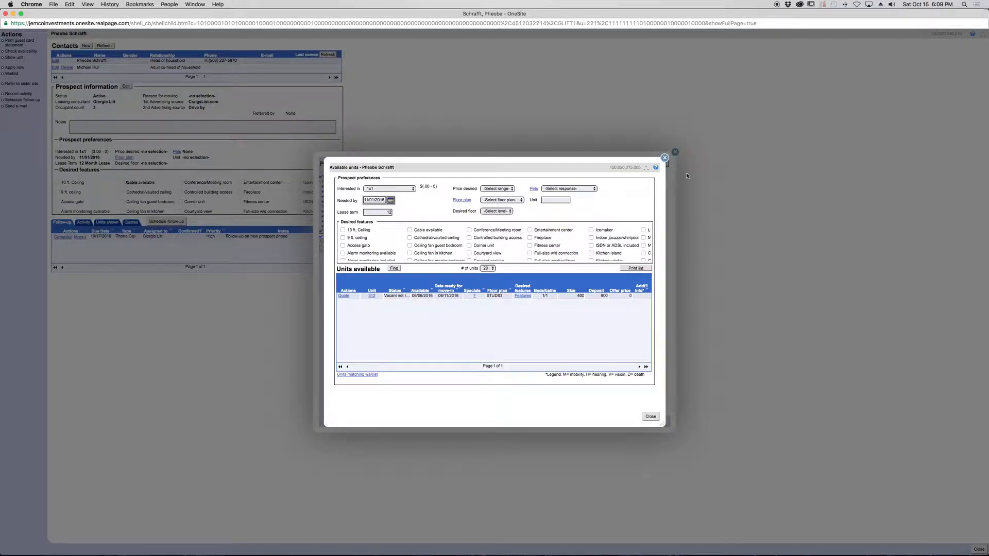
click(664, 158)
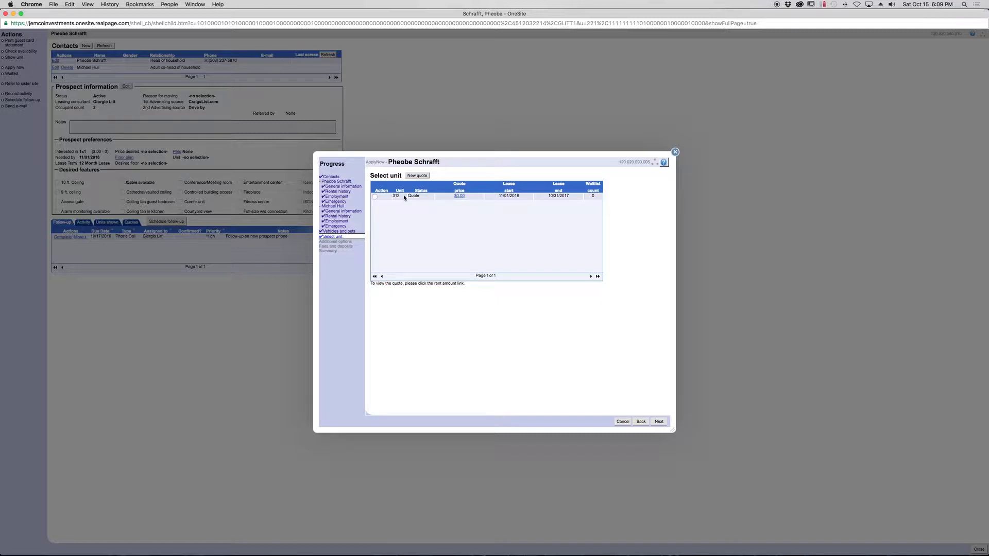
- Select the unit 312 quote and continue past the additional options to the fees and deposits
click(375, 197)
click(659, 422)
click(659, 421)
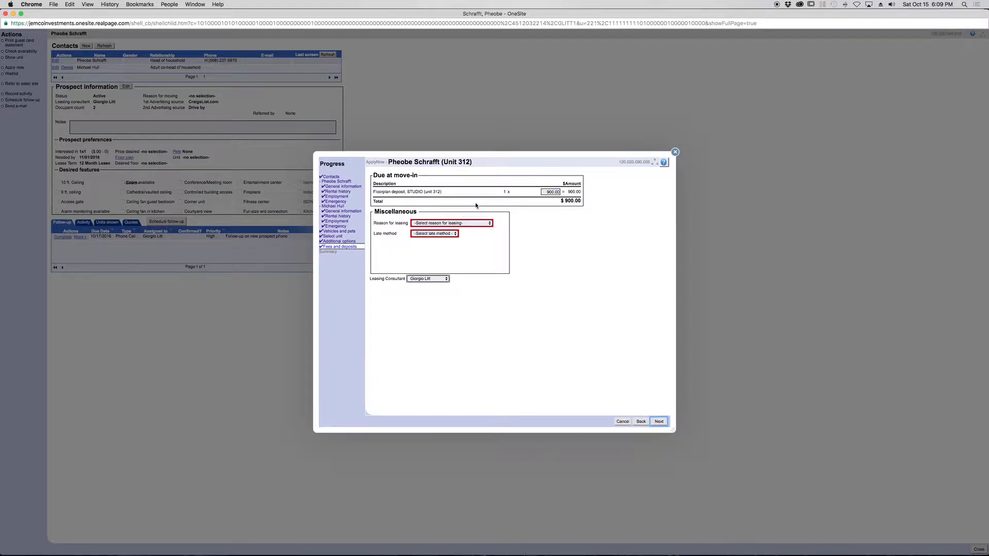
- Set the floorplan deposit for unit 312 to 1,400.00
click(546, 192)
key(BackSpace)
text(14000)
click(583, 242)
click(548, 192)
key(super+a)
text(14)
click(578, 254)
- Set the reason for leasing to Pricing and the late method to LATEFEE number 2, and continue to the application summary
click(433, 224)
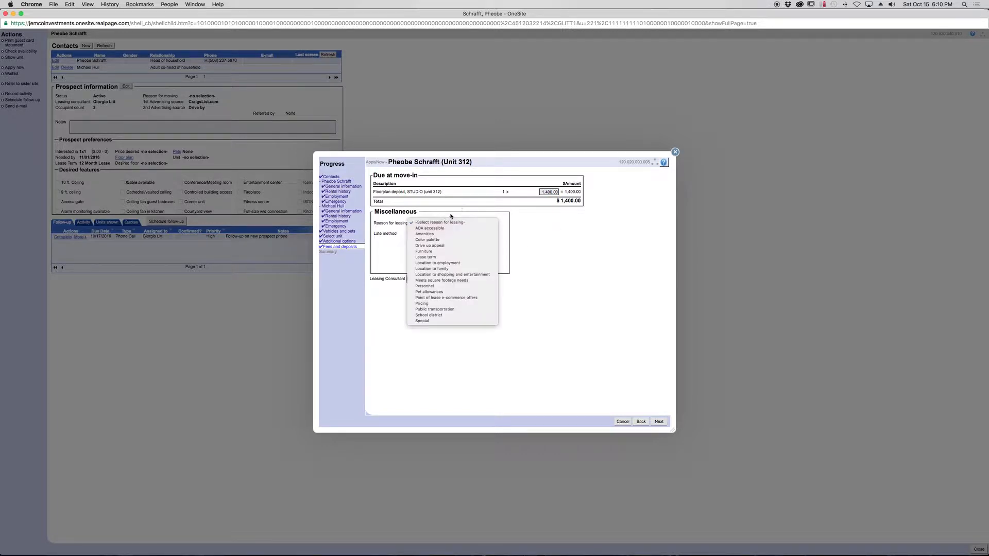
click(430, 305)
click(438, 234)
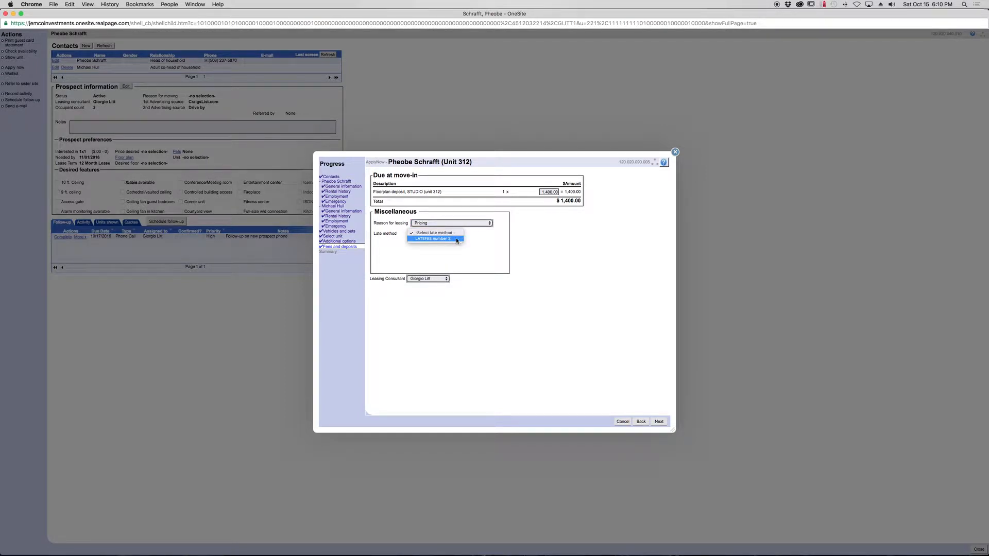
click(457, 240)
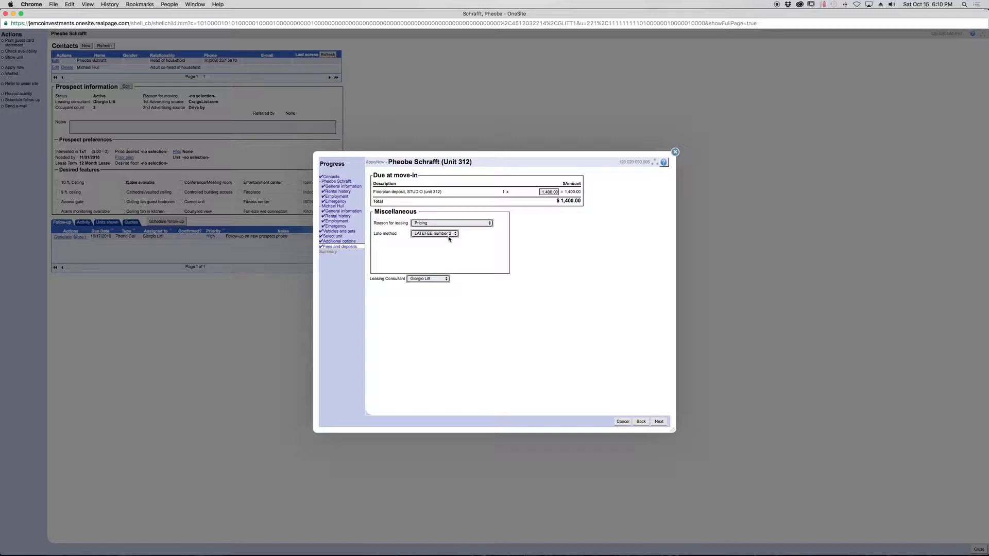
click(660, 422)
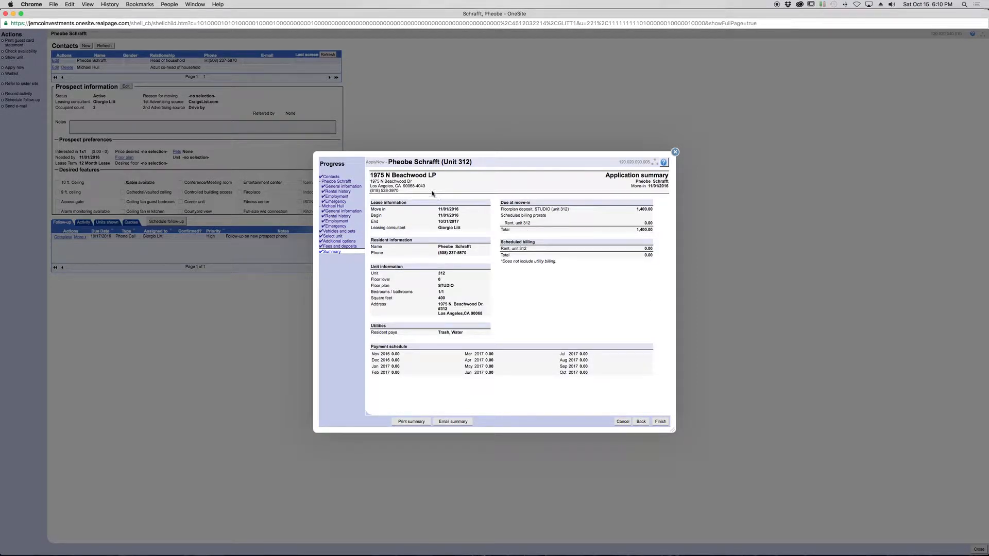
- Finish the application for unit 312 and save 10/15/2016 as the lease signed date
click(661, 422)
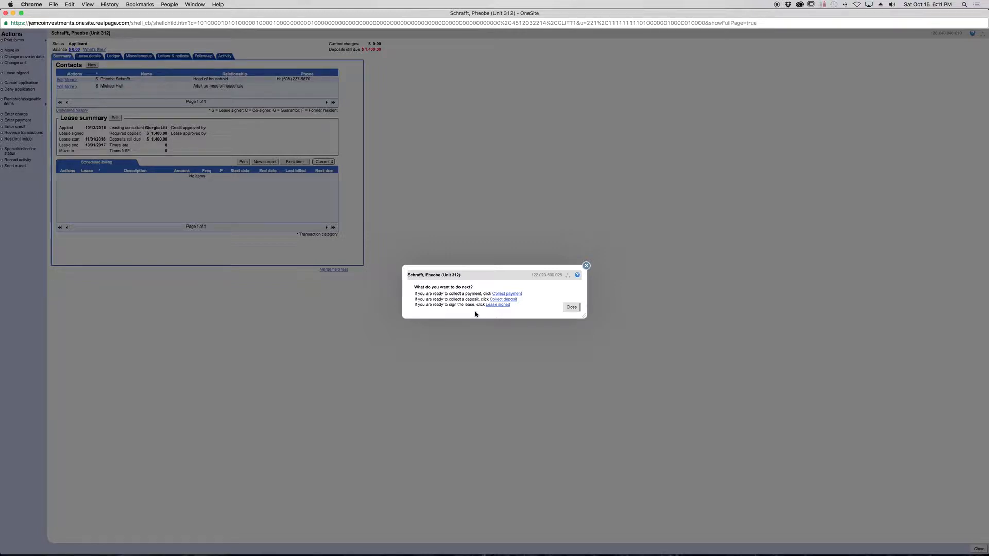
click(504, 304)
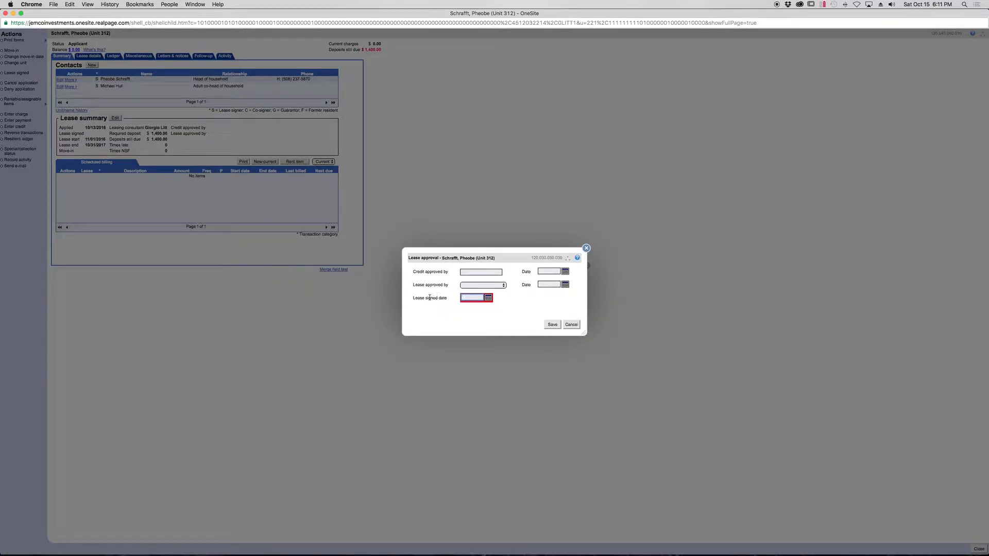
click(488, 299)
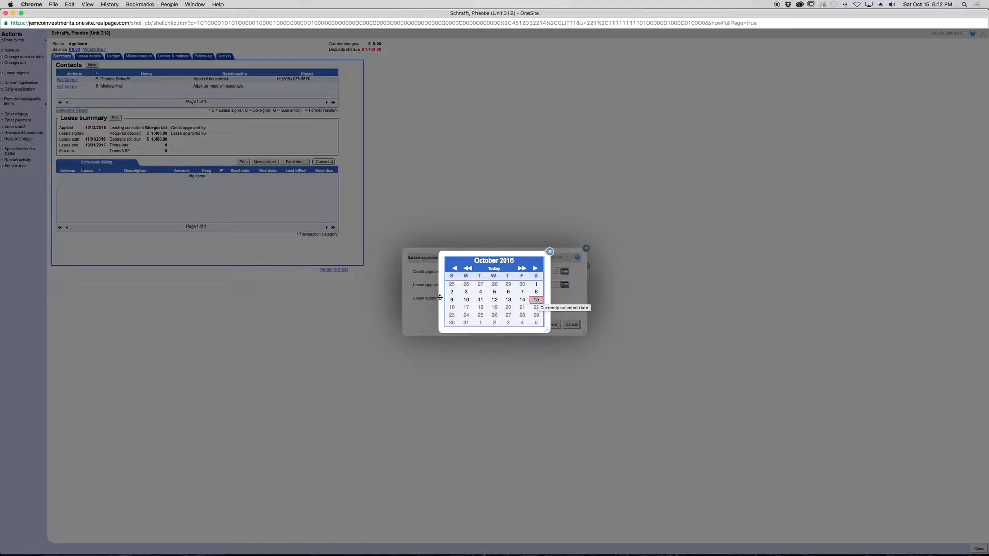
click(536, 300)
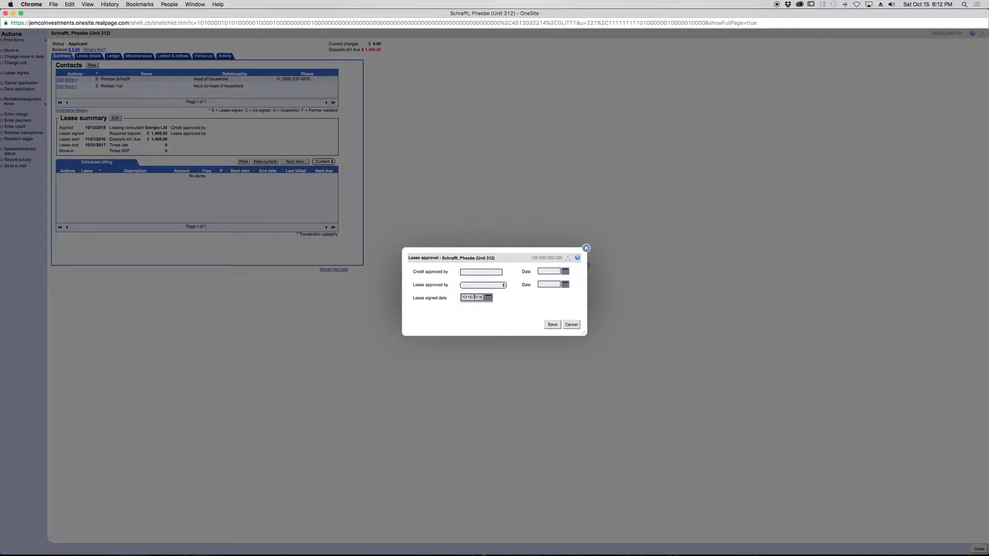
click(552, 324)
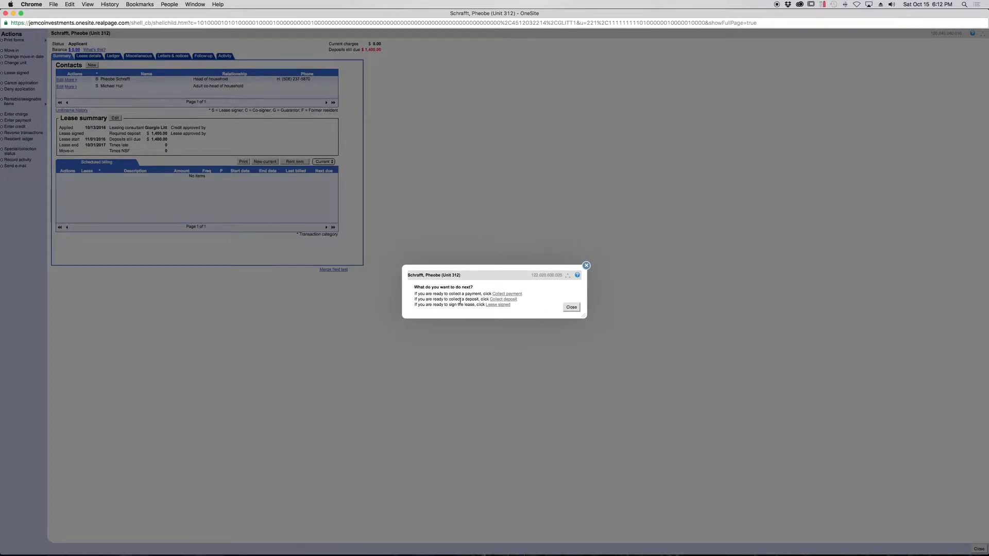
- Collect a deposit of 1,400.00 for unit 312, enter its document number and process the payment
click(506, 299)
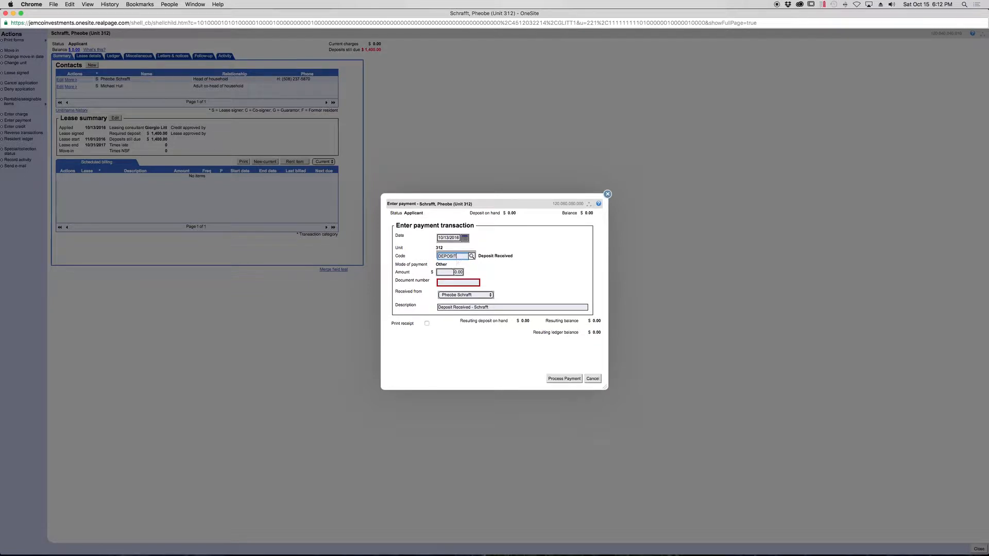
click(462, 271)
text(1)
text(.00)
click(468, 283)
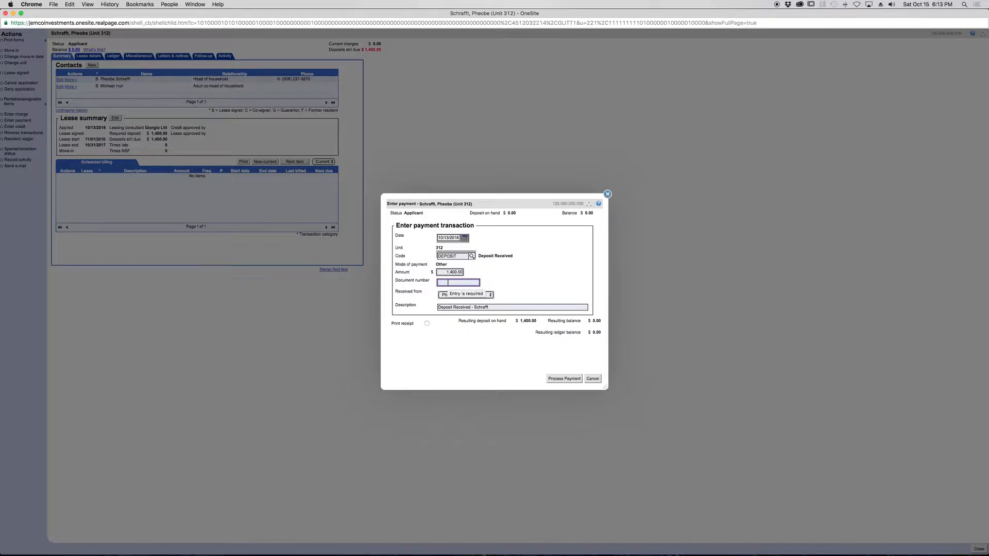
click(564, 379)
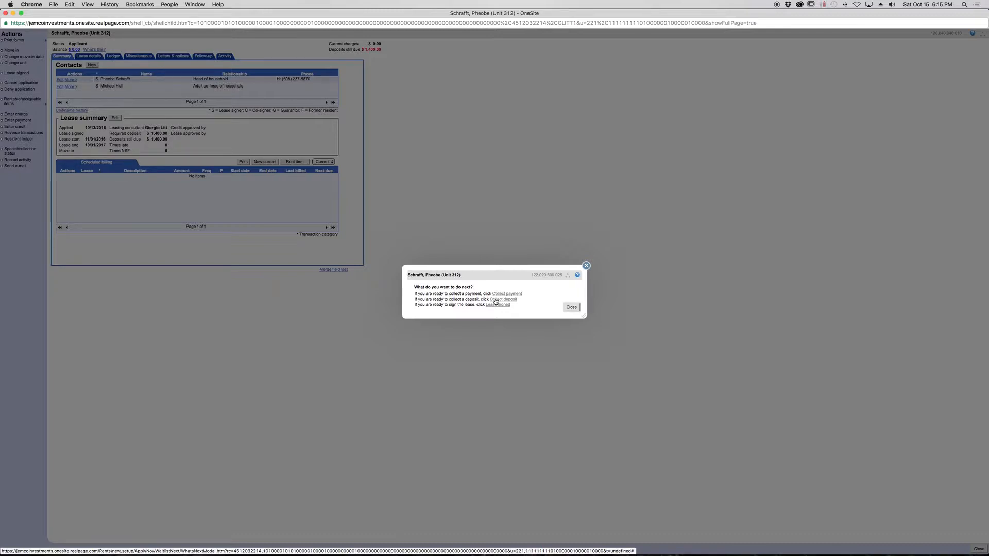
- Collect a money order payment (PMTMORD) of 1,403.61, enter its document number, process it and close the follow-up options
click(512, 294)
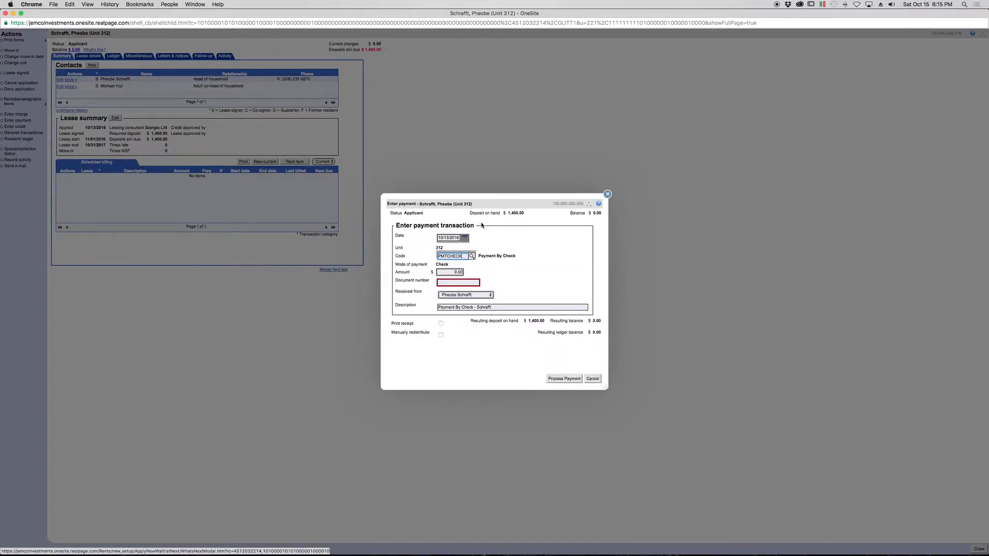
drag(469, 256, 446, 254)
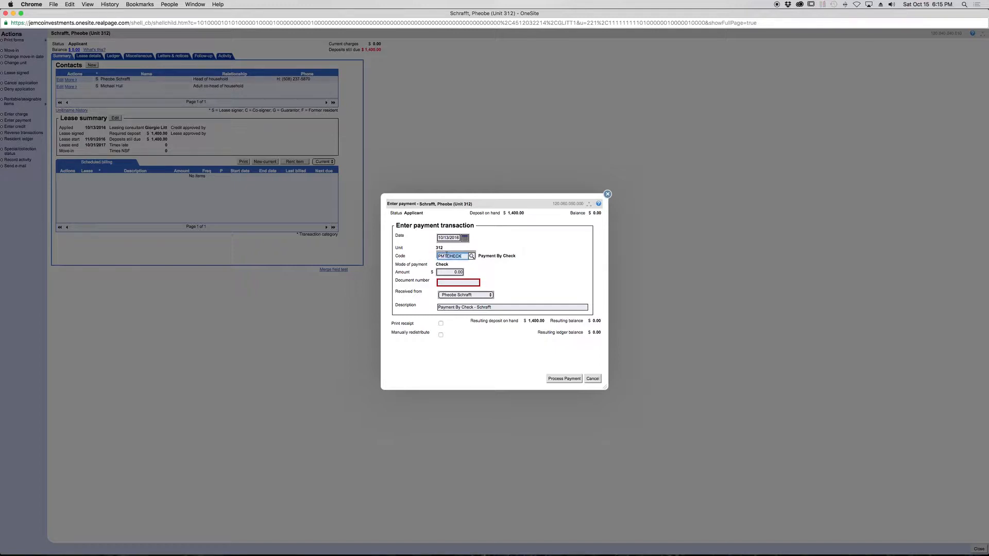
text(mon)
text(d)
key(Tab)
text(1403.61)
key(Tab)
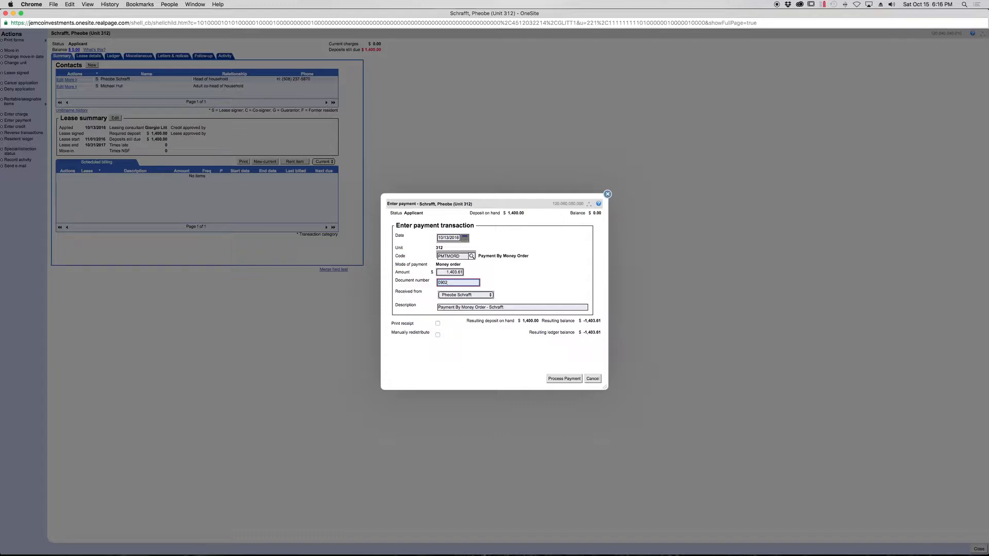
click(561, 266)
click(564, 379)
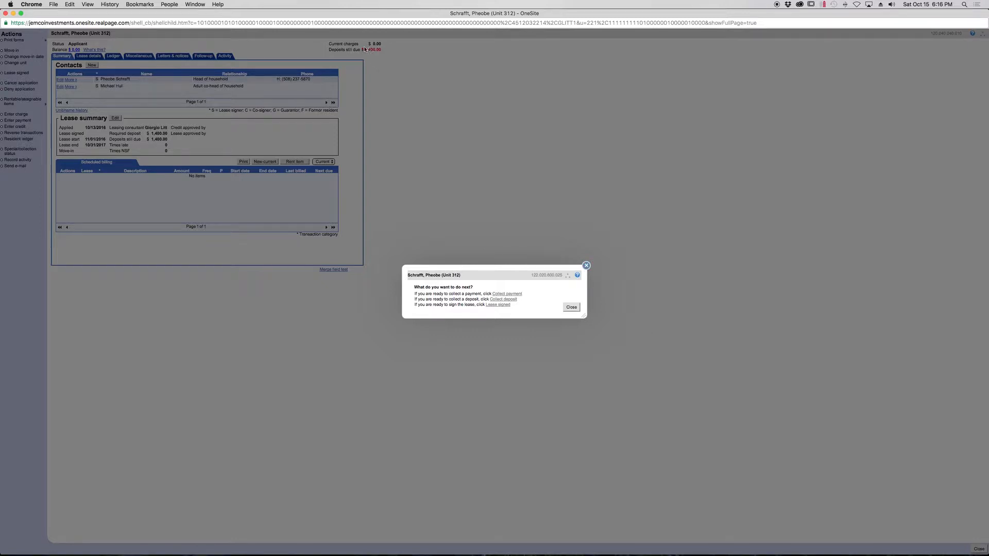
click(572, 307)
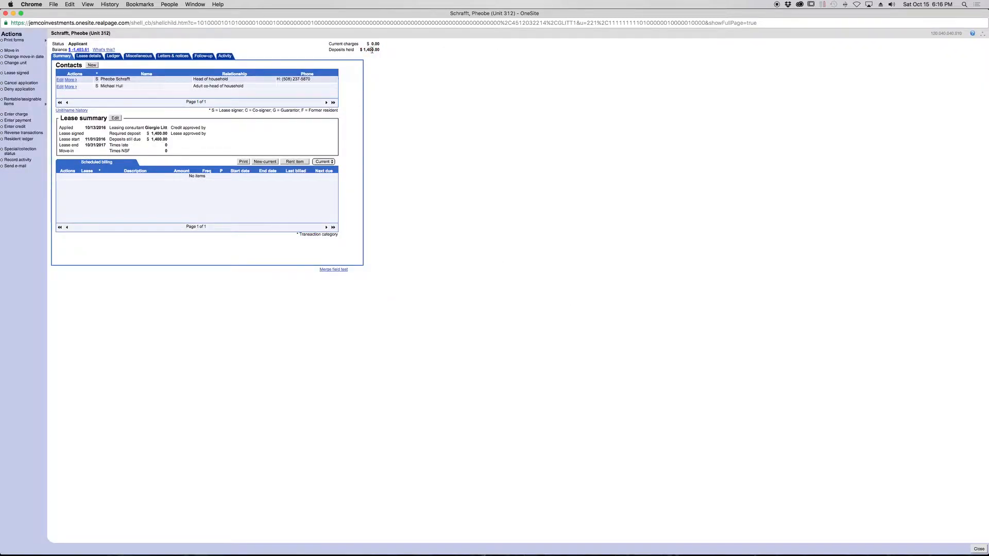
drag(145, 12, 110, 16)
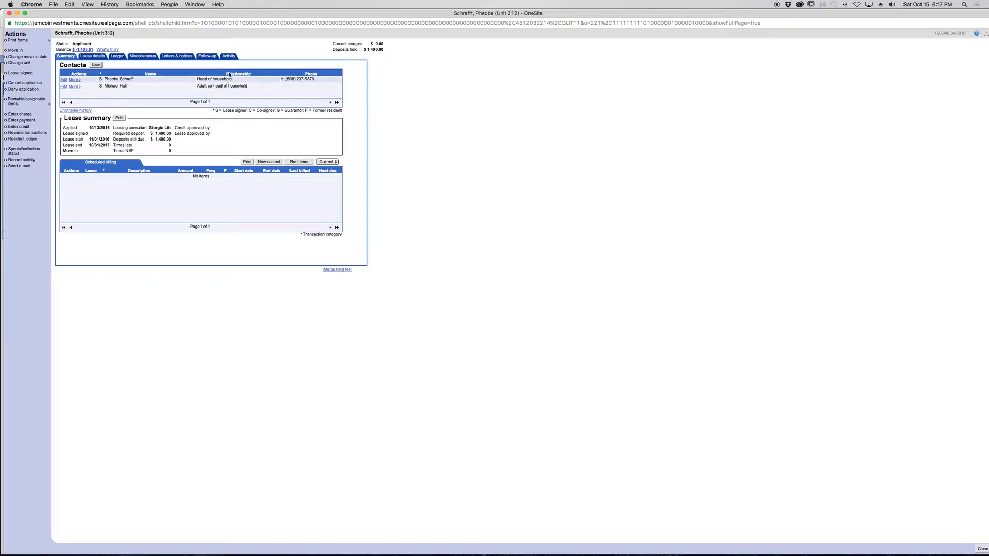
drag(247, 12, 247, 72)
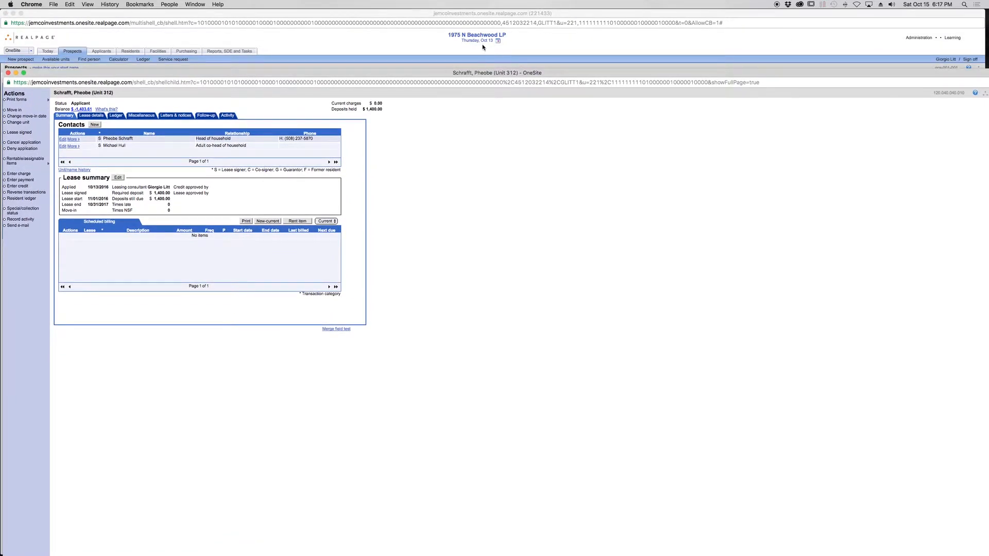
drag(337, 75, 342, 41)
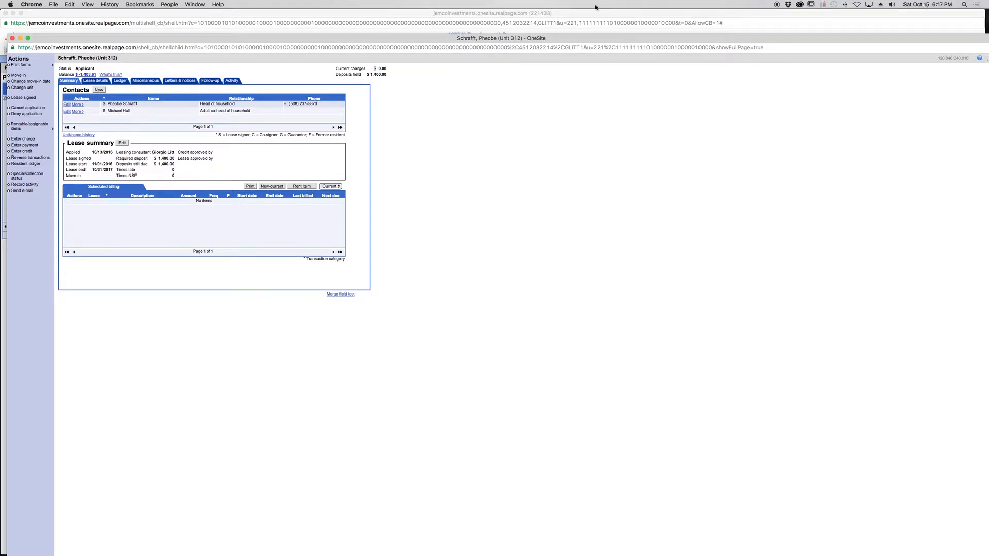
drag(438, 40, 438, 63)
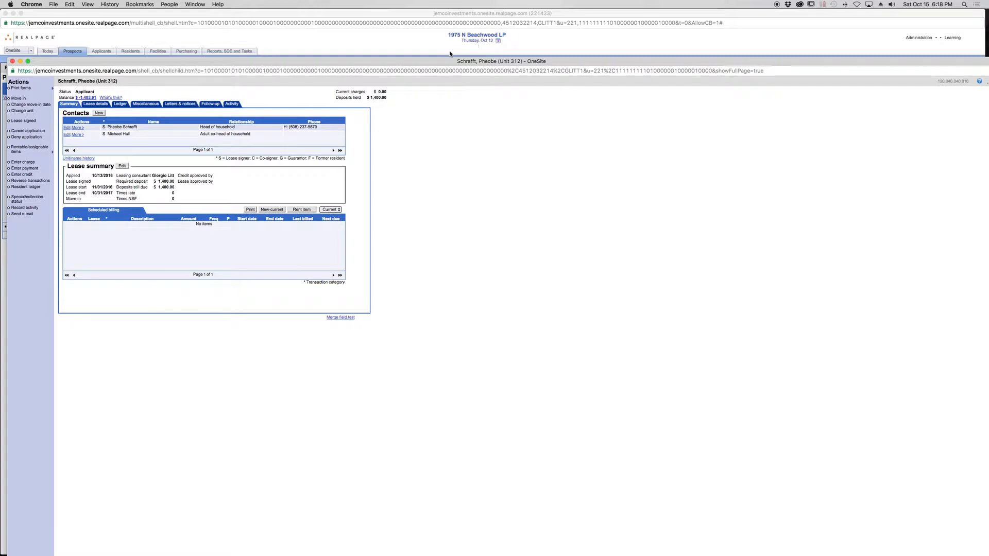
drag(435, 61, 411, 49)
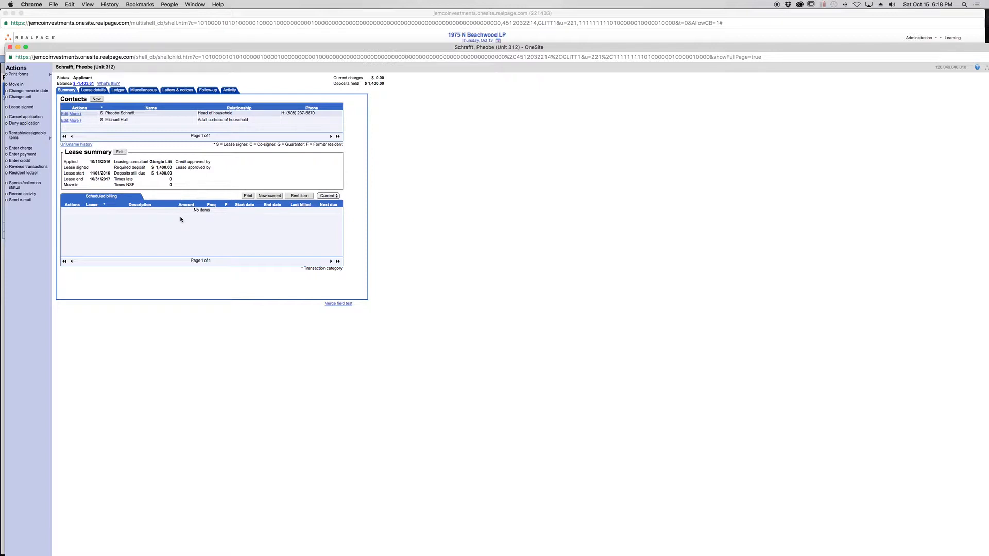
- Show the future scheduled billing and set the Rent item to 1,400.00 without proration
click(329, 196)
click(330, 201)
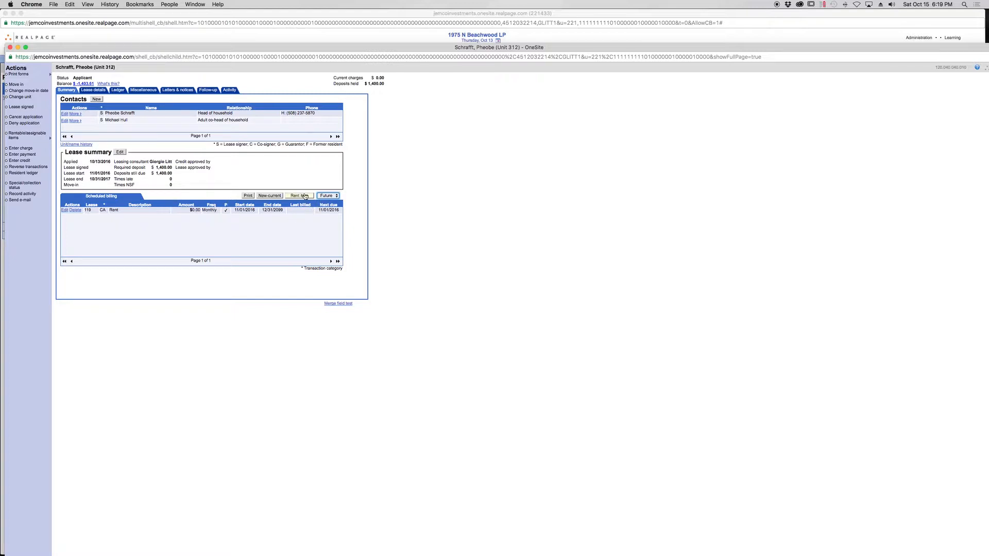
click(65, 210)
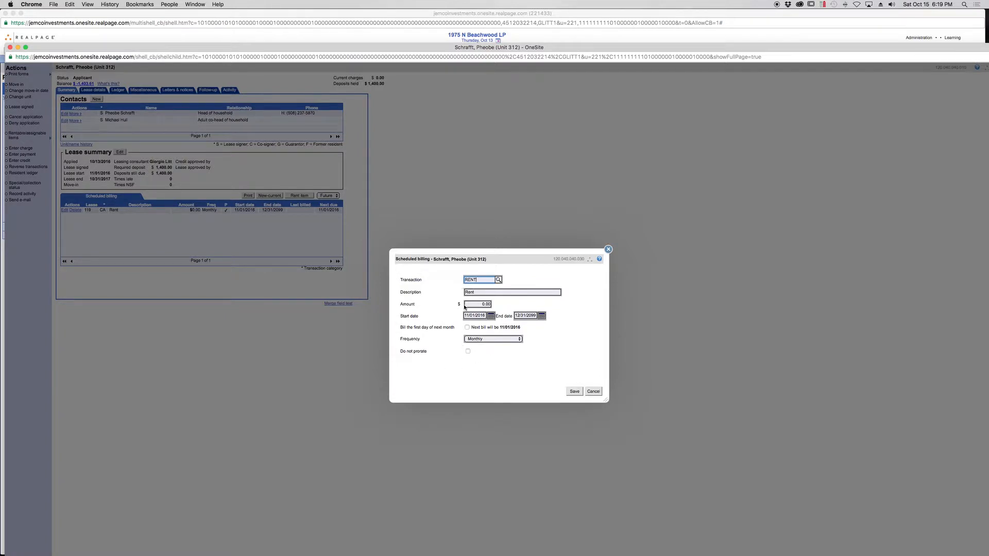
drag(476, 304, 496, 304)
text(14)
click(583, 344)
click(467, 352)
click(574, 392)
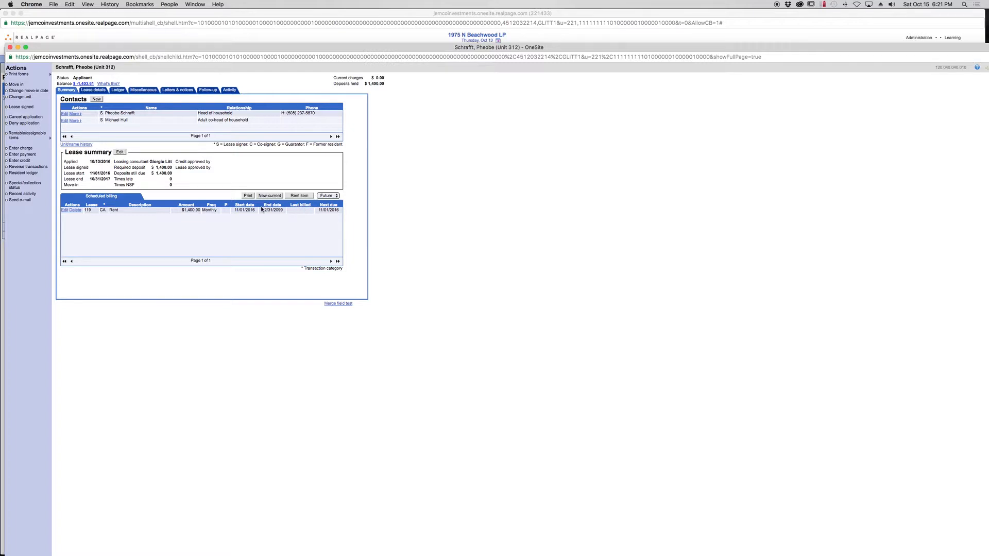
- Start a new scheduled billing item for unit 312 with the transaction code SCEP
drag(66, 52, 64, 42)
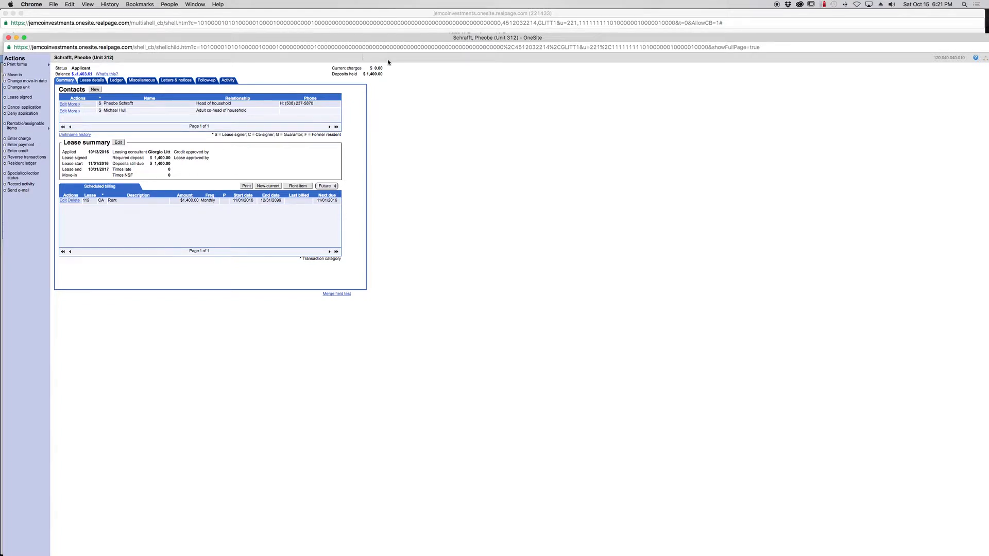
drag(268, 42, 269, 45)
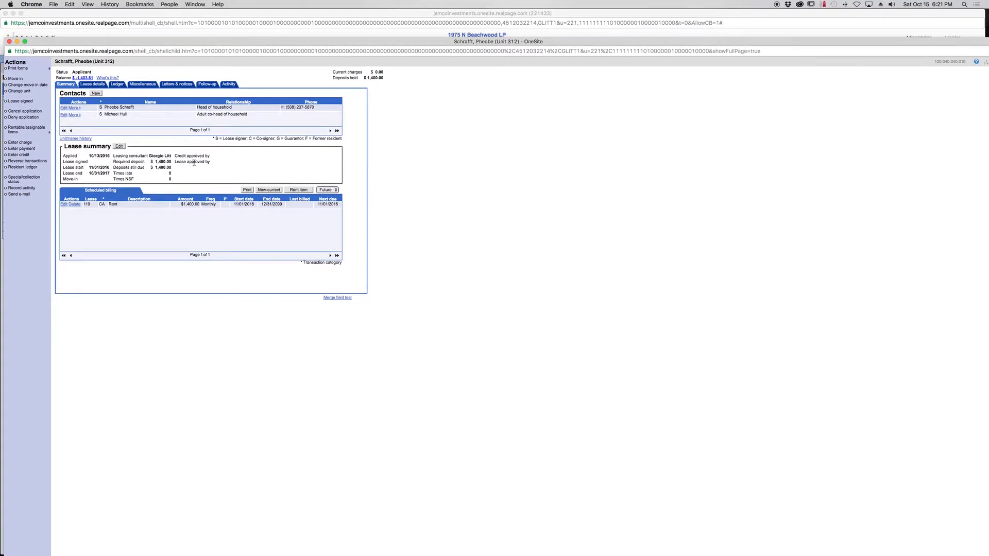
click(268, 190)
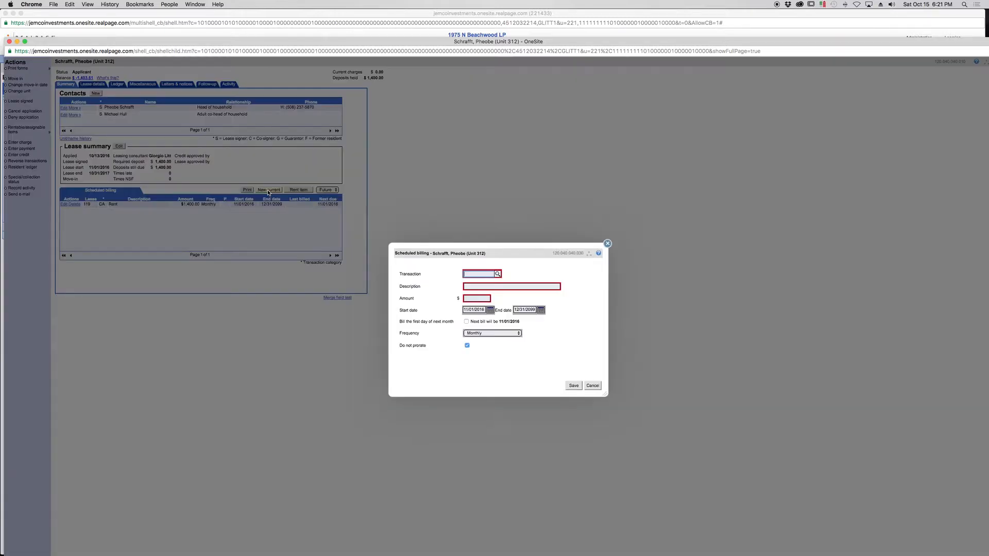
text(SCEP)
- Look through the first pages of available transaction codes, then return to the SCEP billing item
click(497, 275)
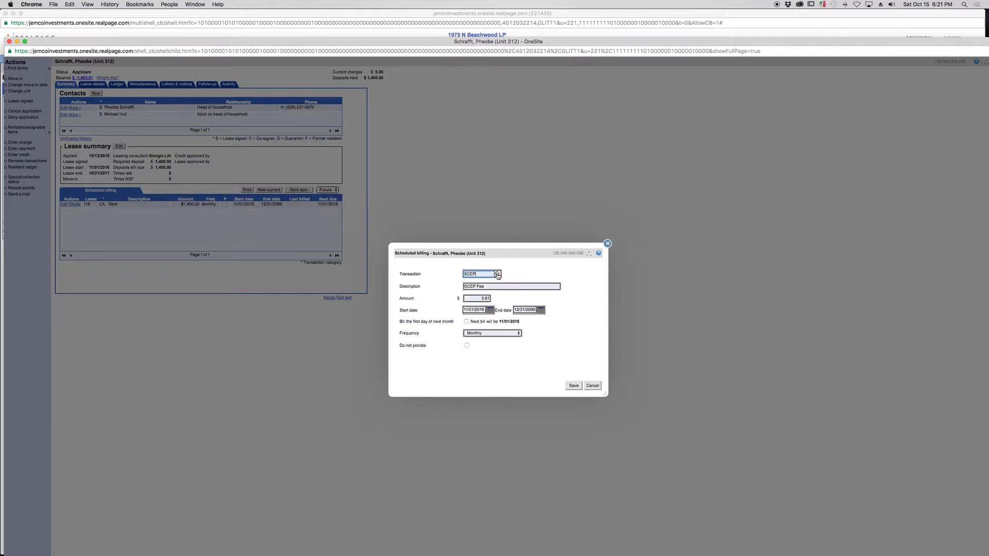
click(500, 355)
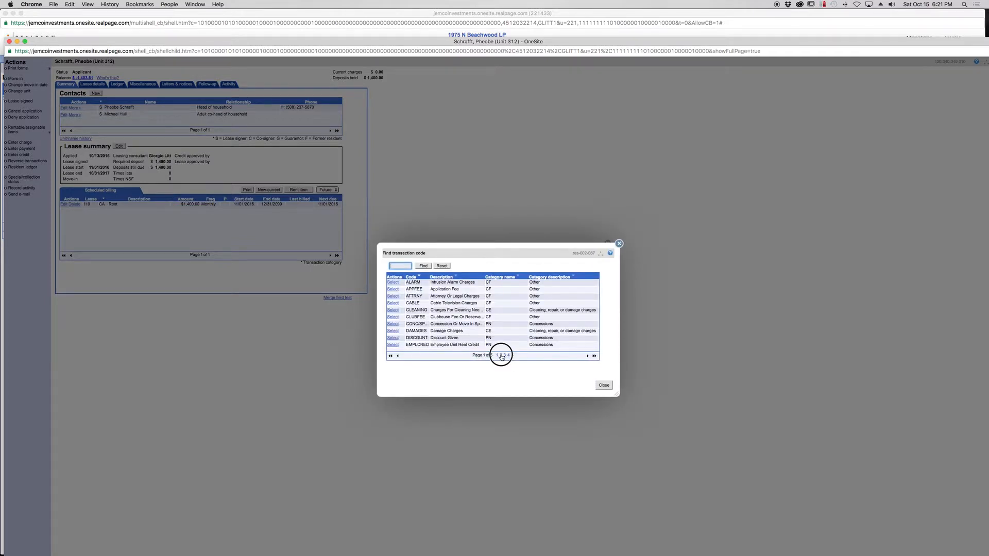
click(498, 356)
click(501, 356)
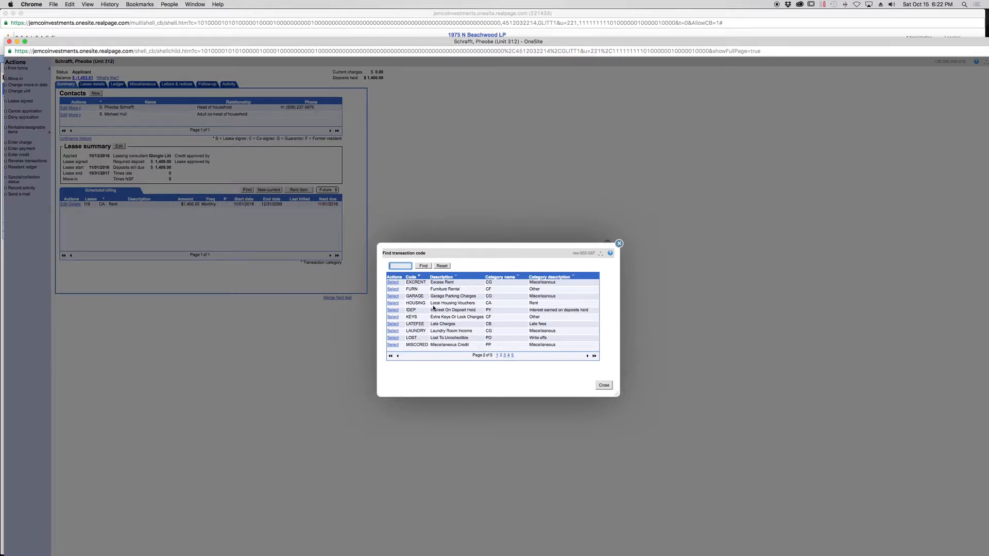
click(504, 355)
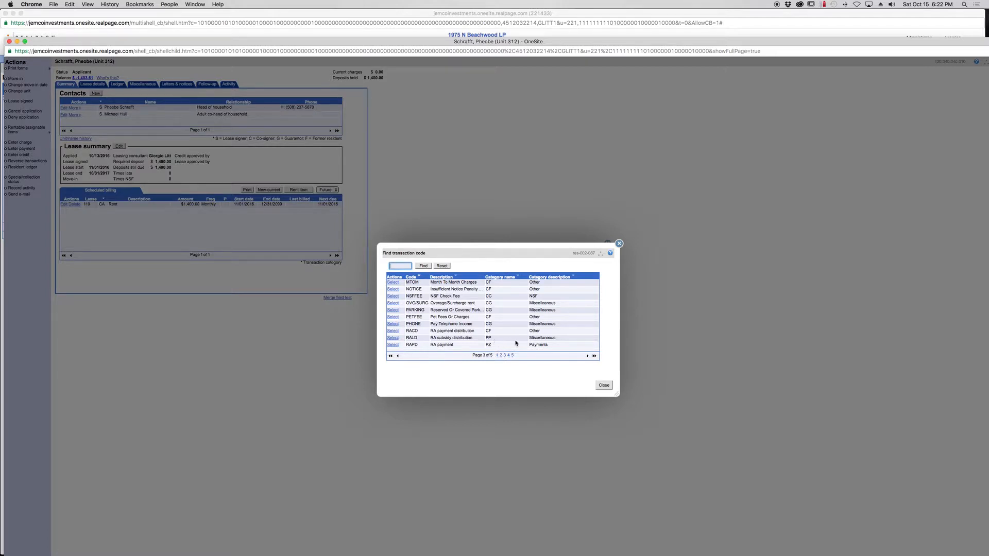
click(498, 356)
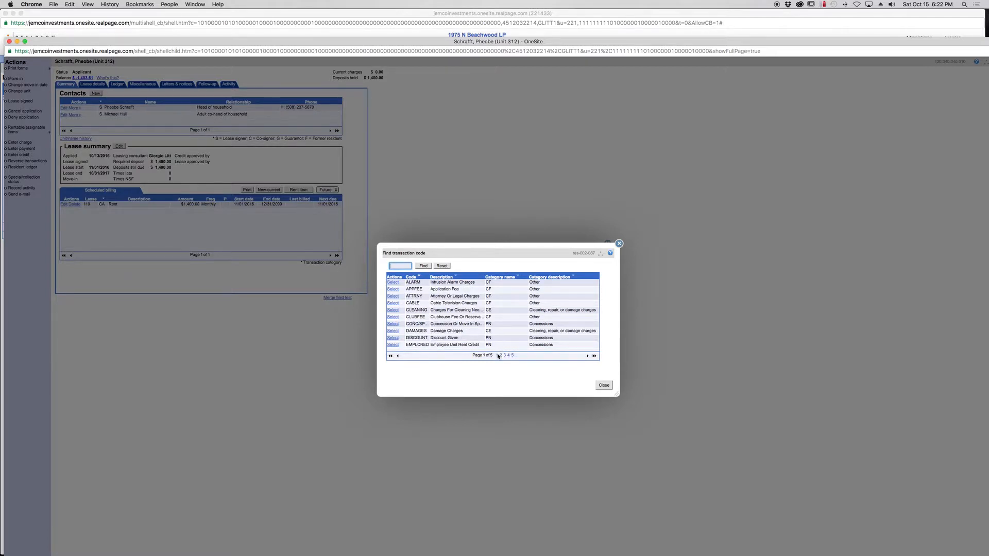
click(607, 386)
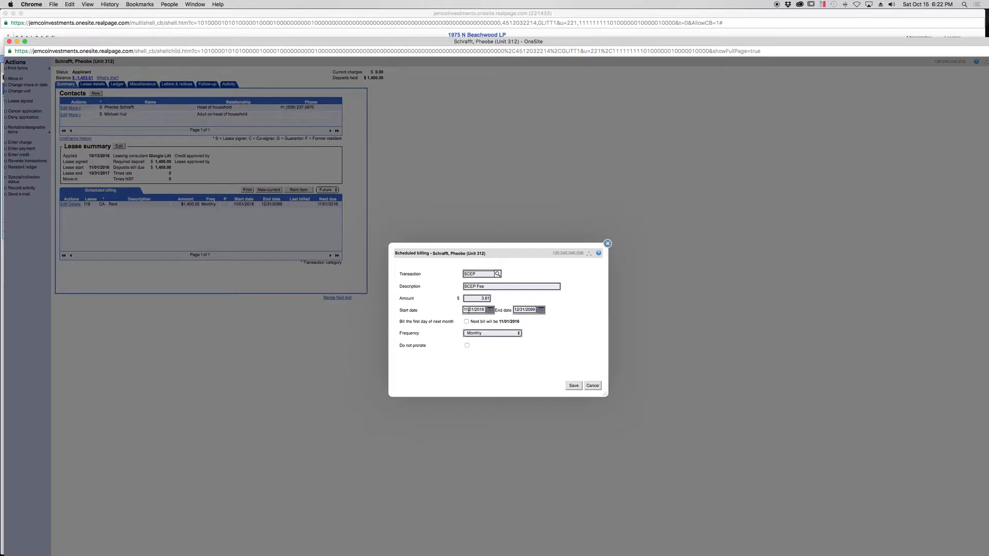
- Exclude the SCEP fee from proration and save it to the scheduled billing
click(467, 345)
click(574, 386)
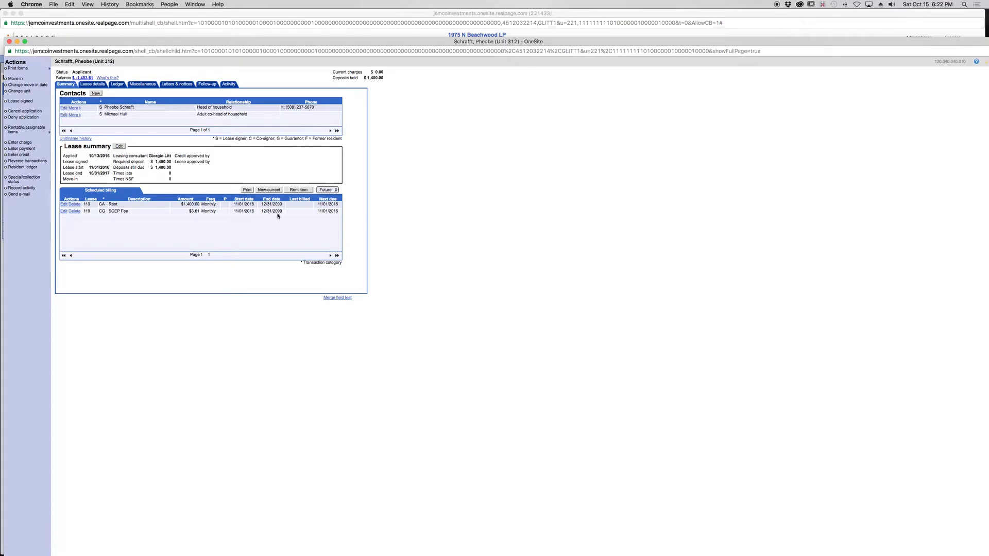
click(329, 190)
click(327, 184)
- Edit the lease summary for unit 312 and mark Trash as a resident-paid utility starting 11/01/2016
click(118, 148)
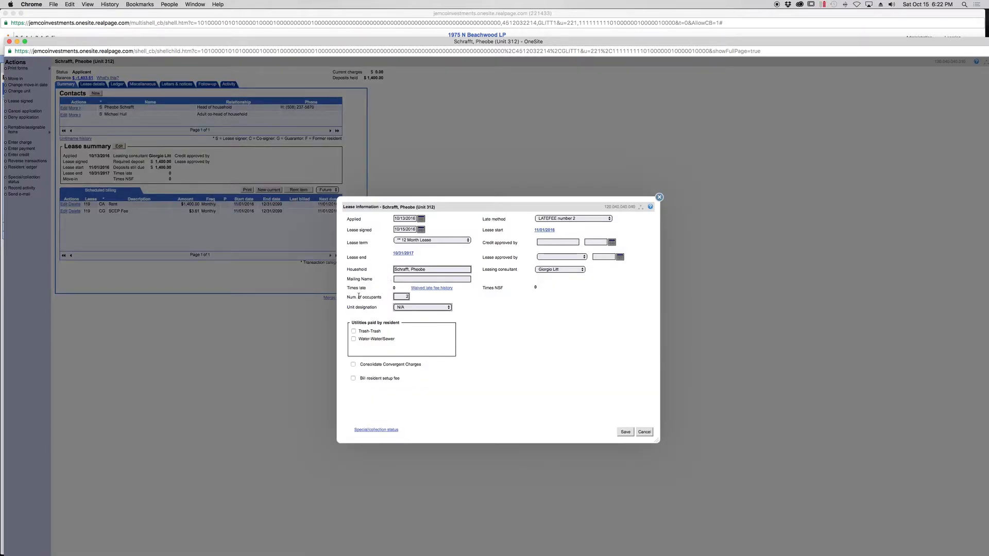
click(353, 331)
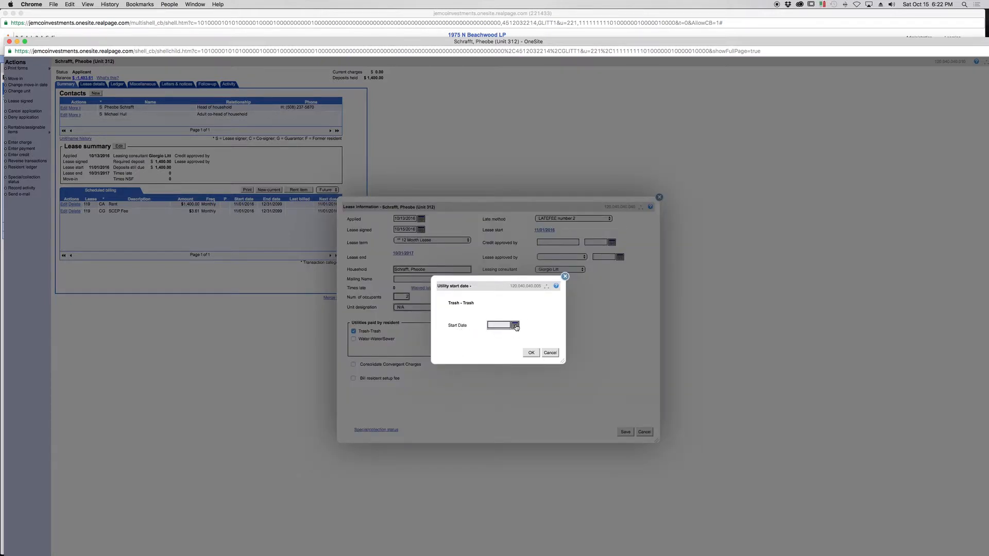
click(515, 325)
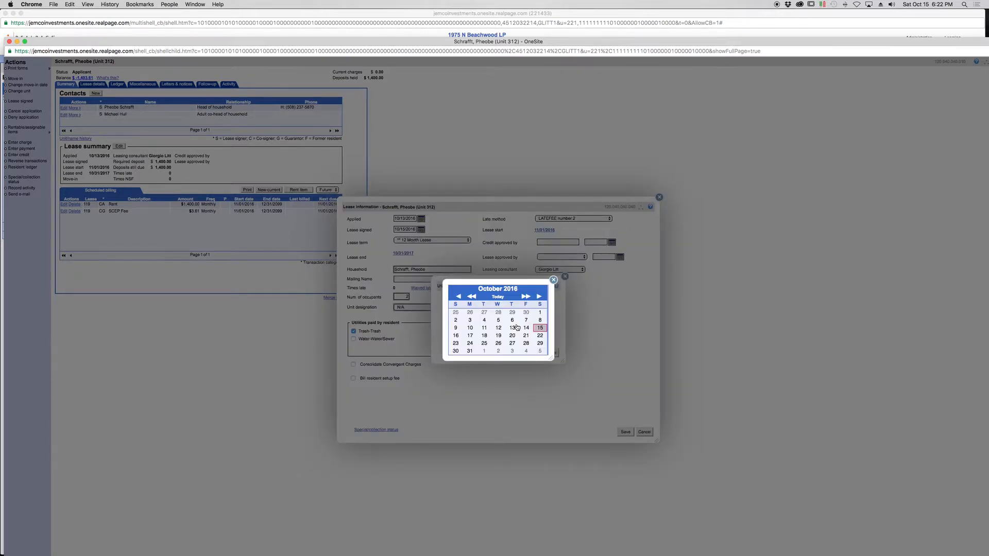
click(539, 296)
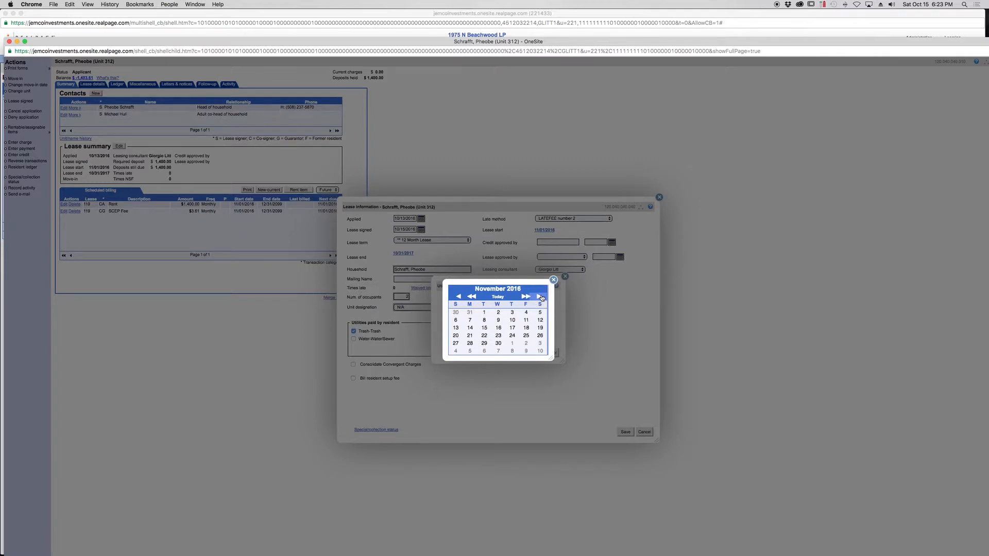
click(487, 313)
click(532, 351)
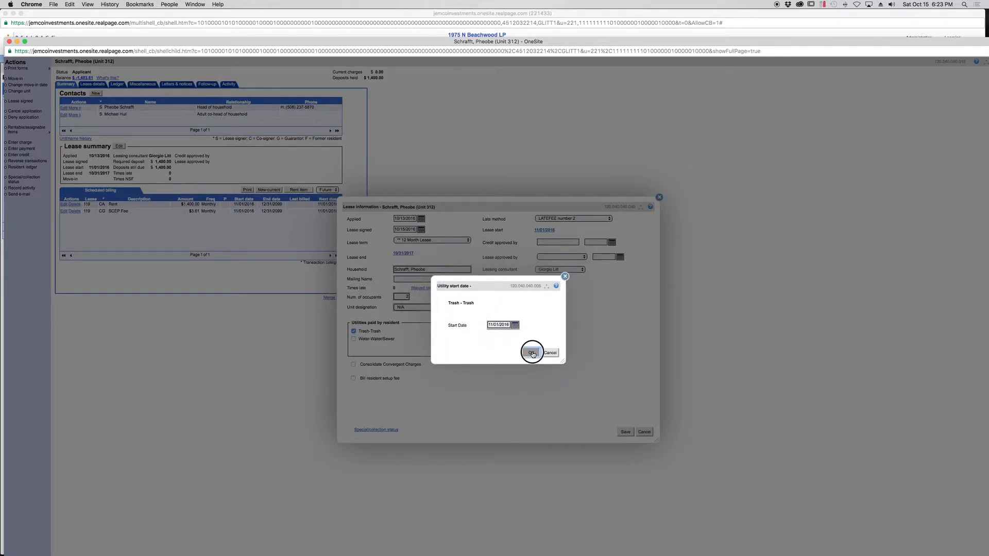
- Mark Water-Water/Sewer as a resident-paid utility with a start date of 11/01/2016
click(354, 339)
click(515, 325)
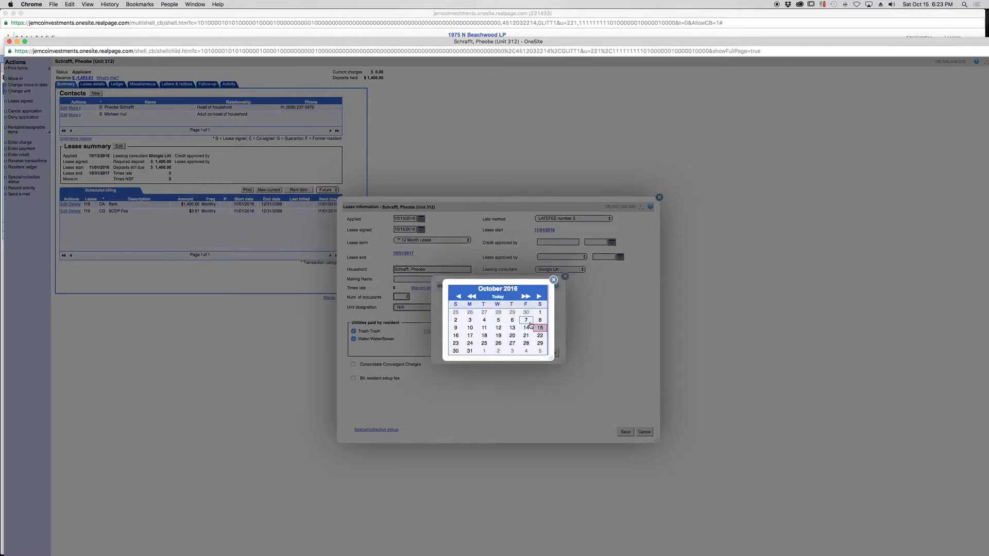
click(539, 297)
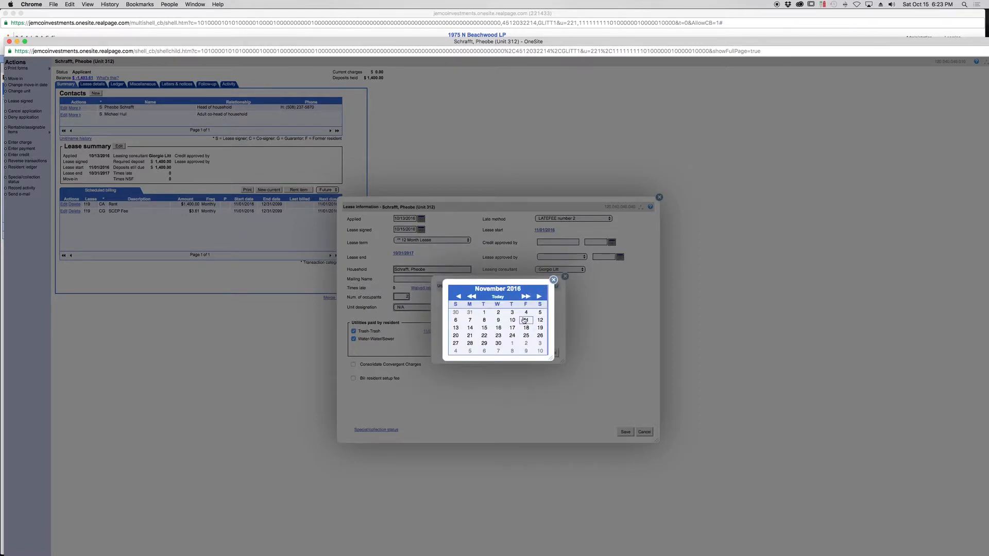
click(487, 313)
click(530, 351)
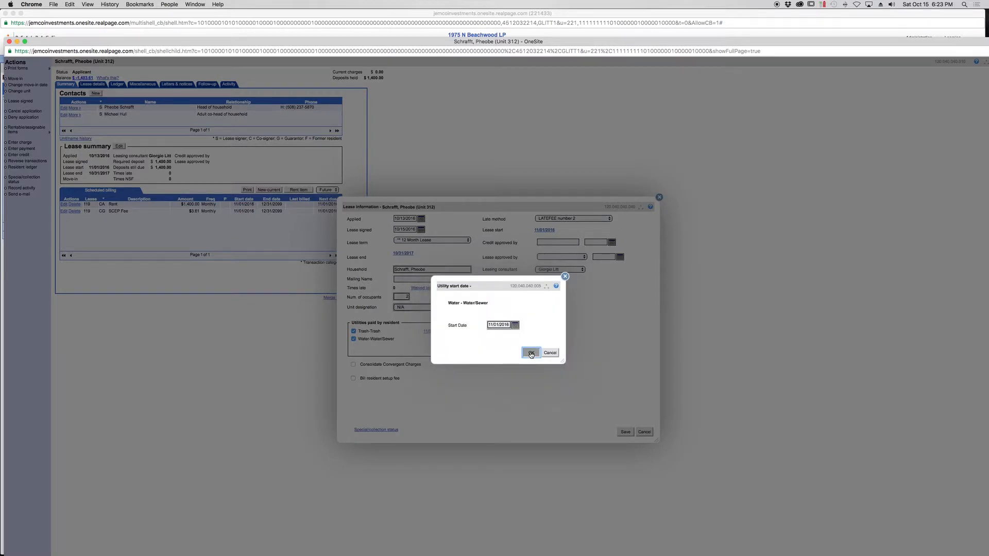
- Enable Consolidate Convergent Charges and Bill resident setup fee, and save the lease information
click(352, 365)
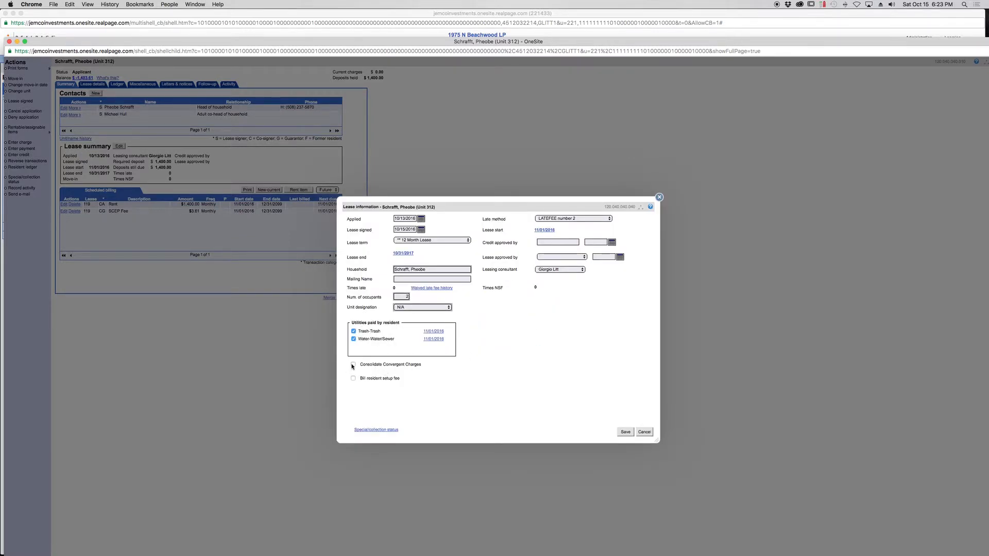
click(353, 378)
click(625, 433)
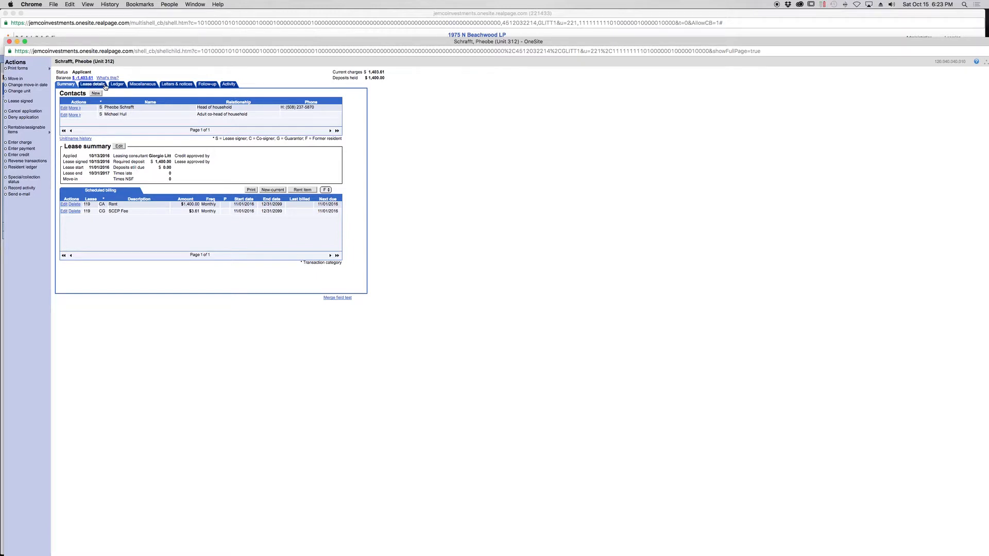
- Edit the head of household's billing information to use the unit address as the billing address
click(64, 108)
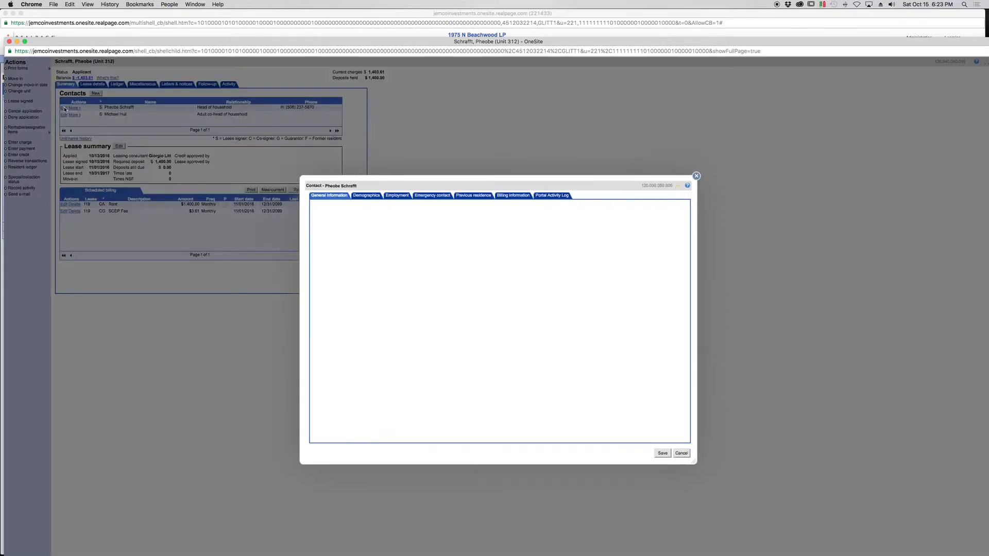
click(520, 198)
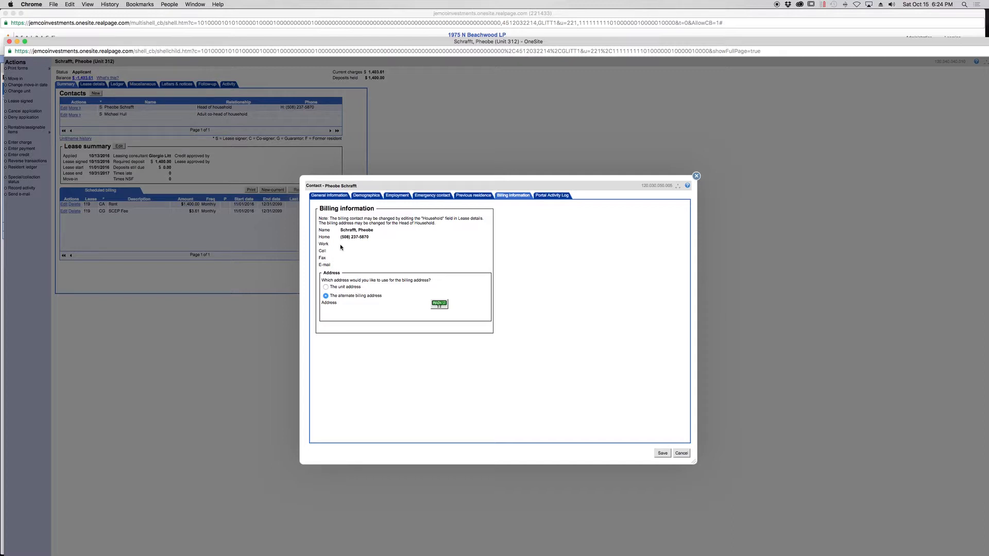
click(326, 287)
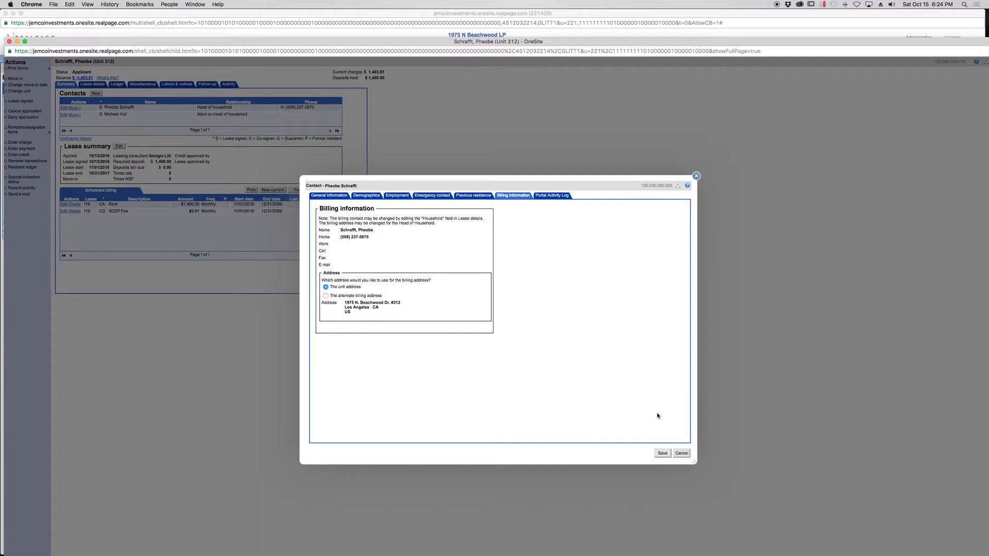
- Save the head of household's billing information with the unit address as the billing address
click(663, 454)
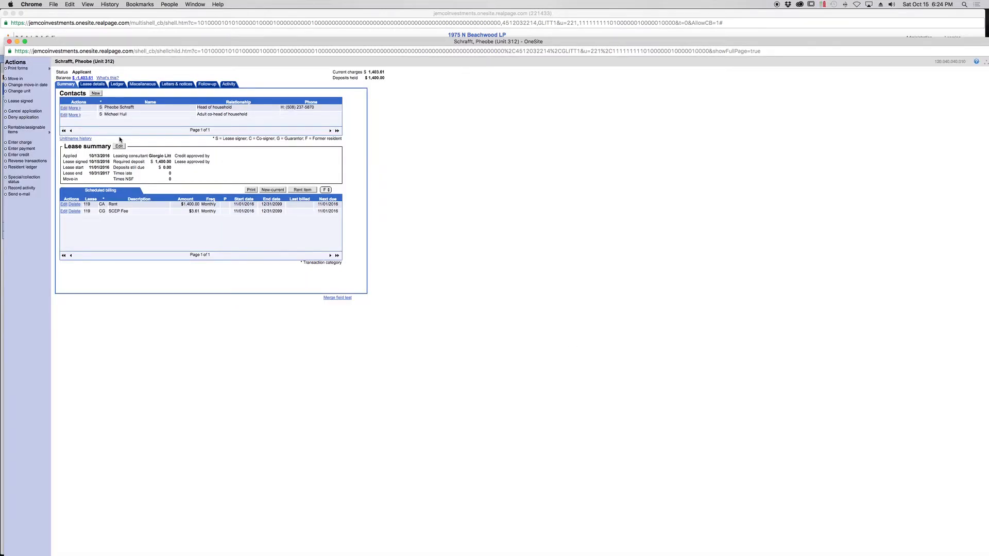
drag(89, 44, 88, 27)
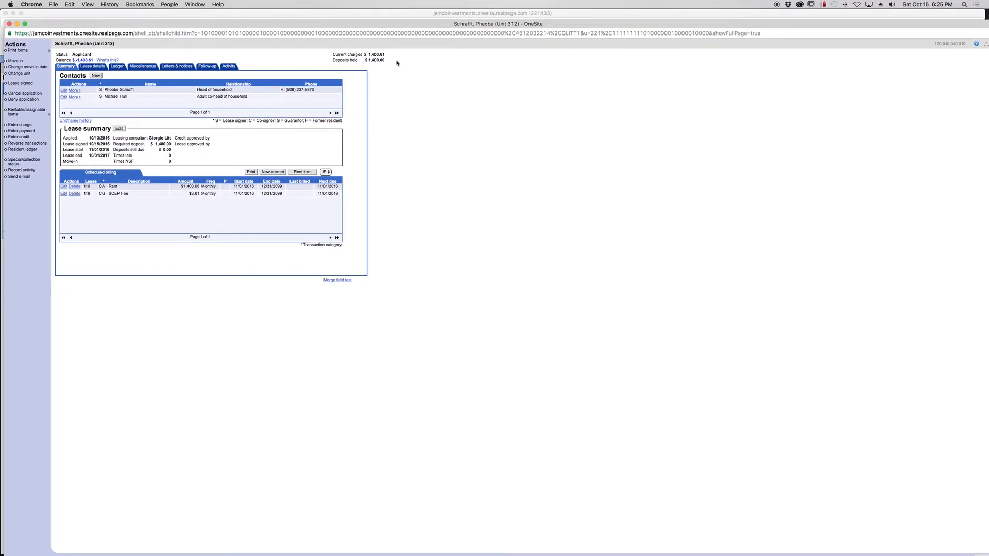
- Review the received deposit transaction and its edit form in unit 312's Deposits ledger, and close both without making changes
click(117, 67)
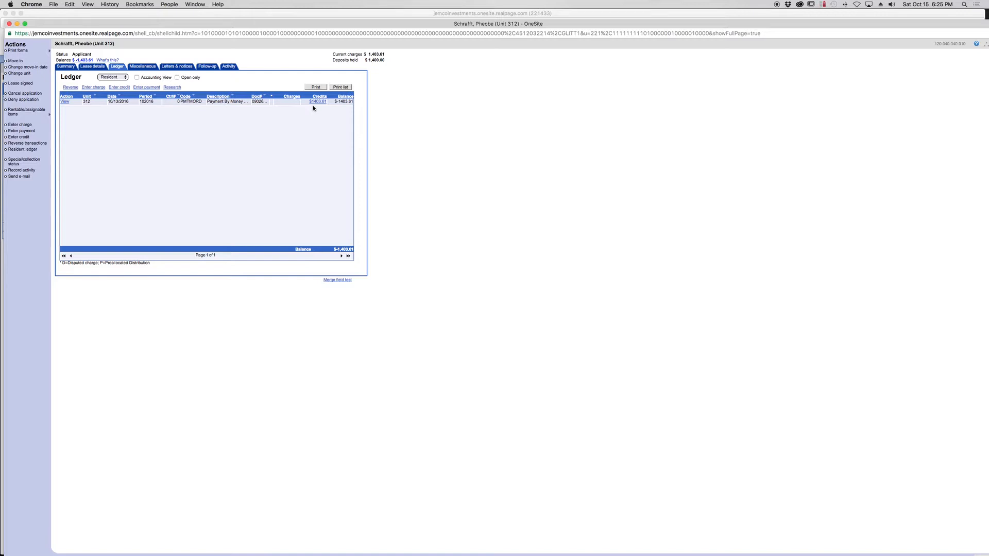
click(105, 77)
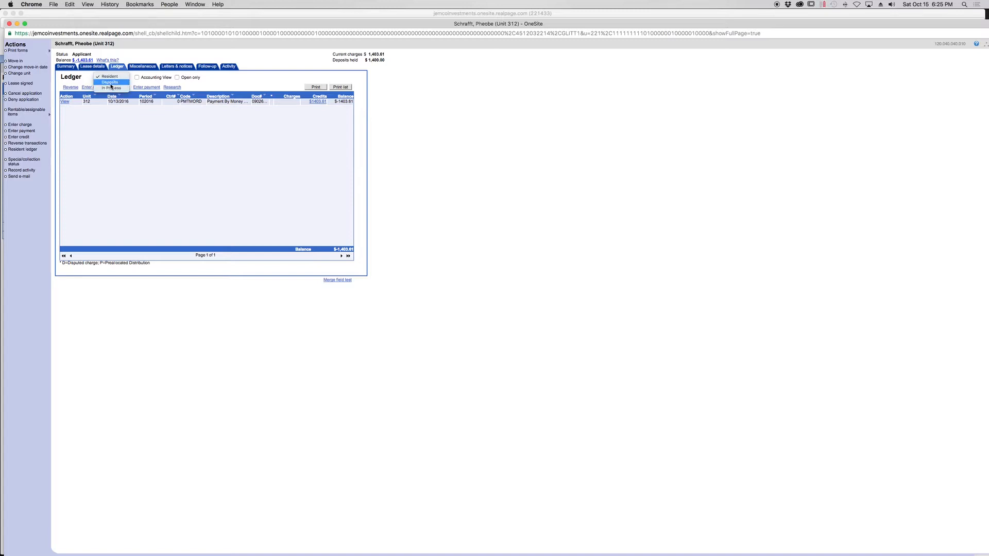
click(111, 83)
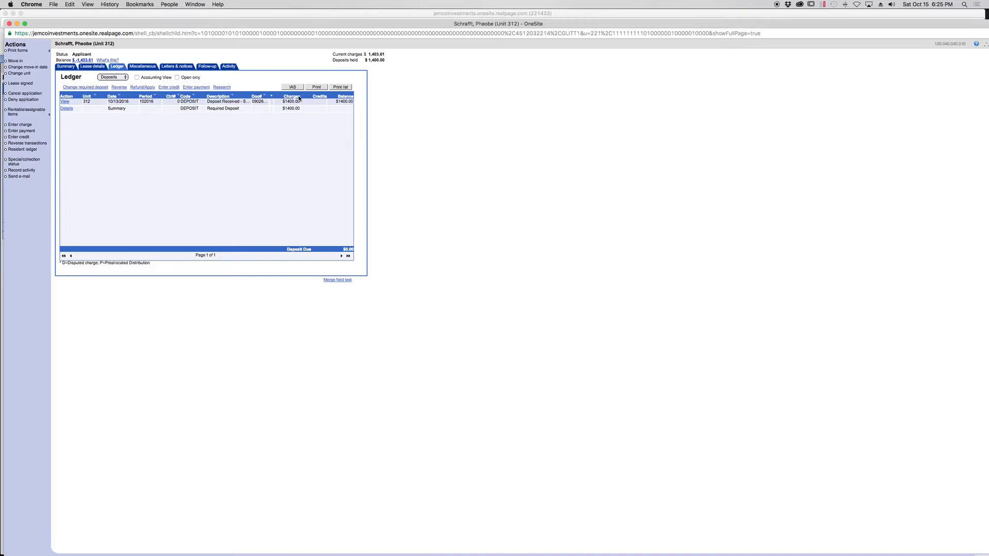
click(65, 102)
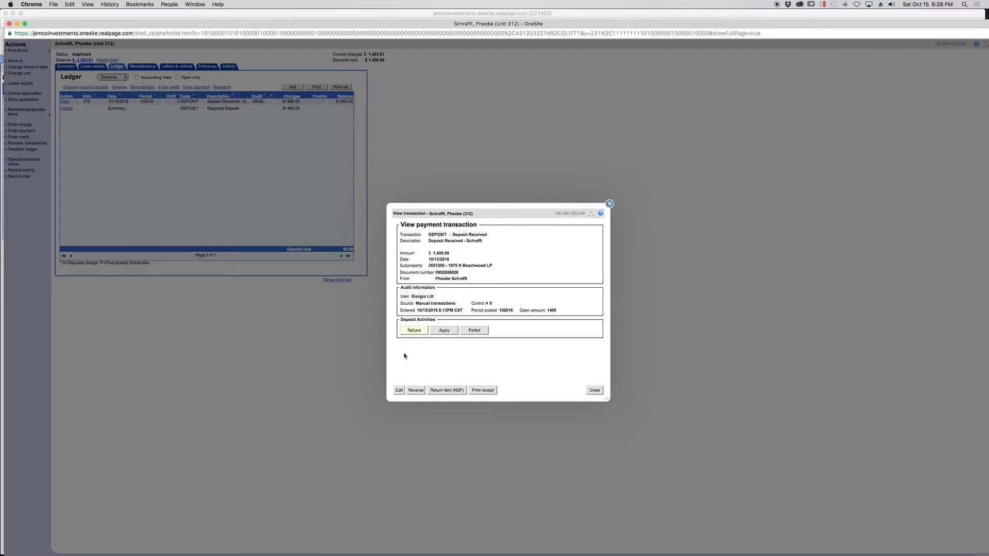
click(404, 390)
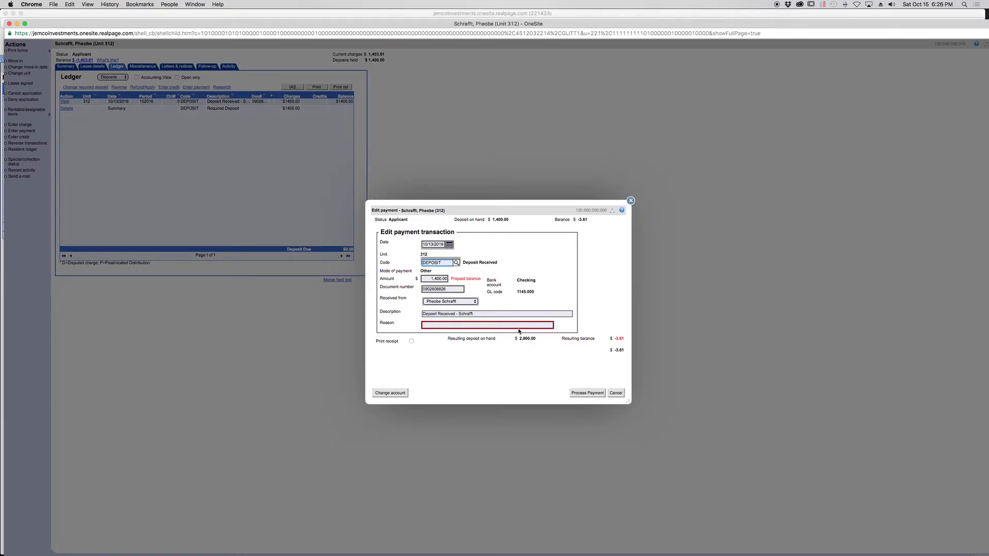
click(616, 393)
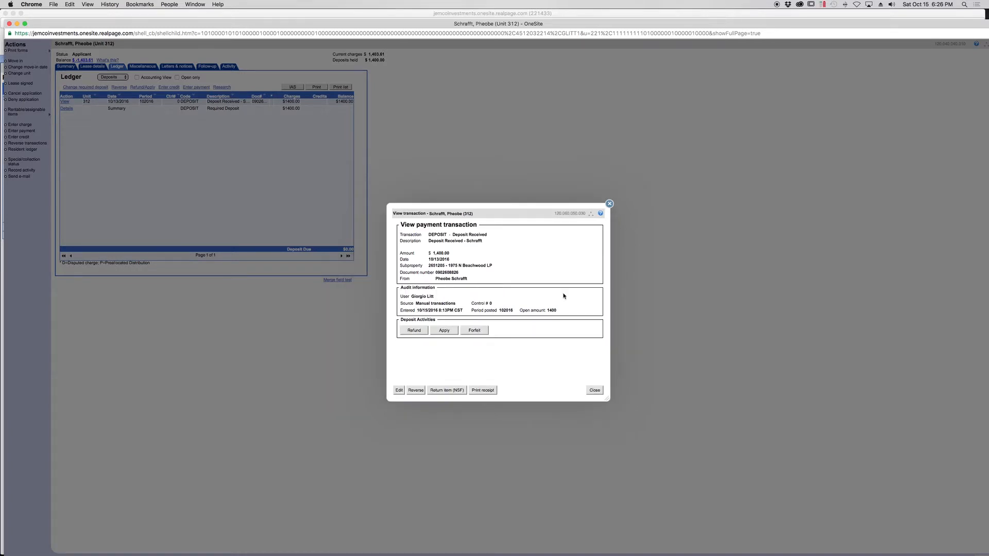
click(597, 391)
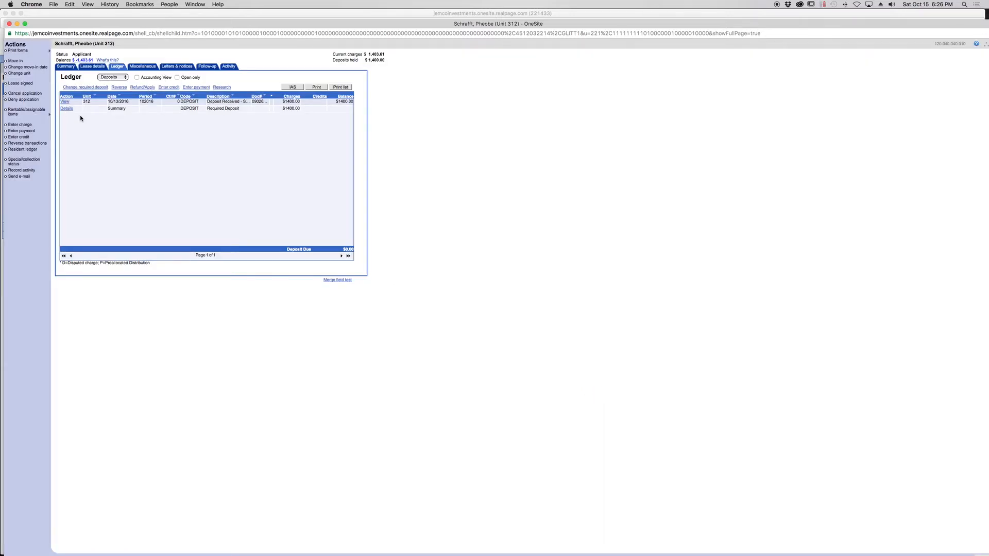
- Review the required deposit details in the ledger, and close unit 312's applicant record from its summary
click(66, 109)
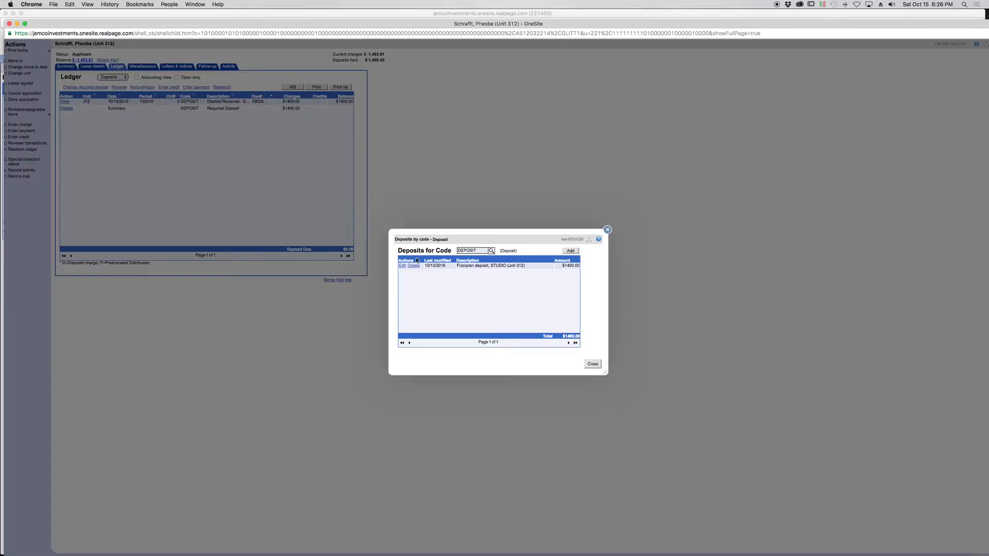
click(592, 363)
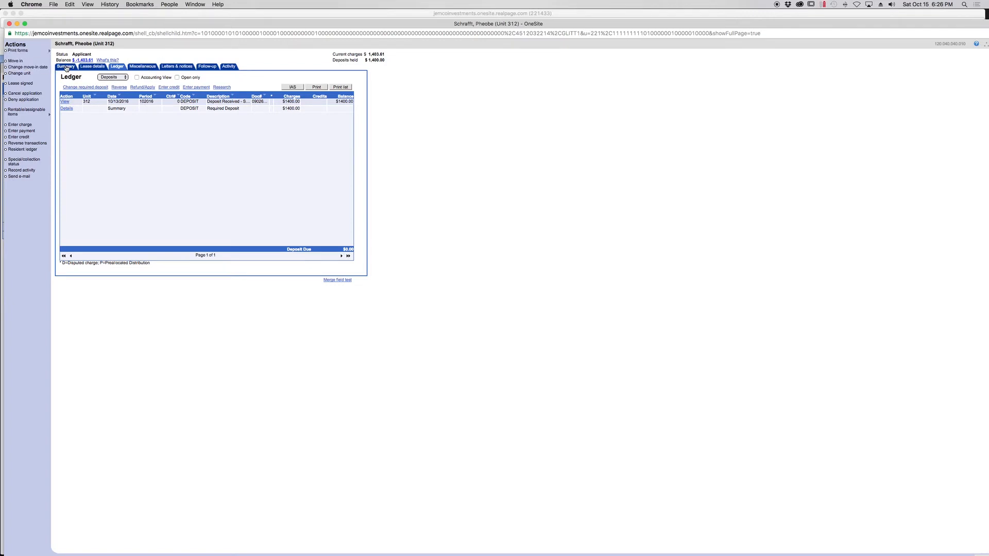
click(66, 68)
drag(90, 24, 111, 26)
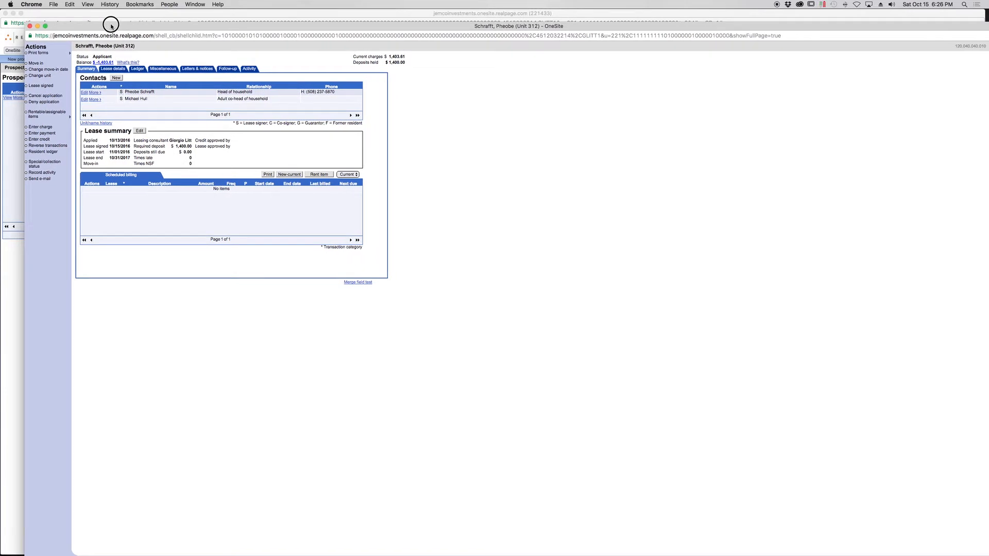
click(31, 26)
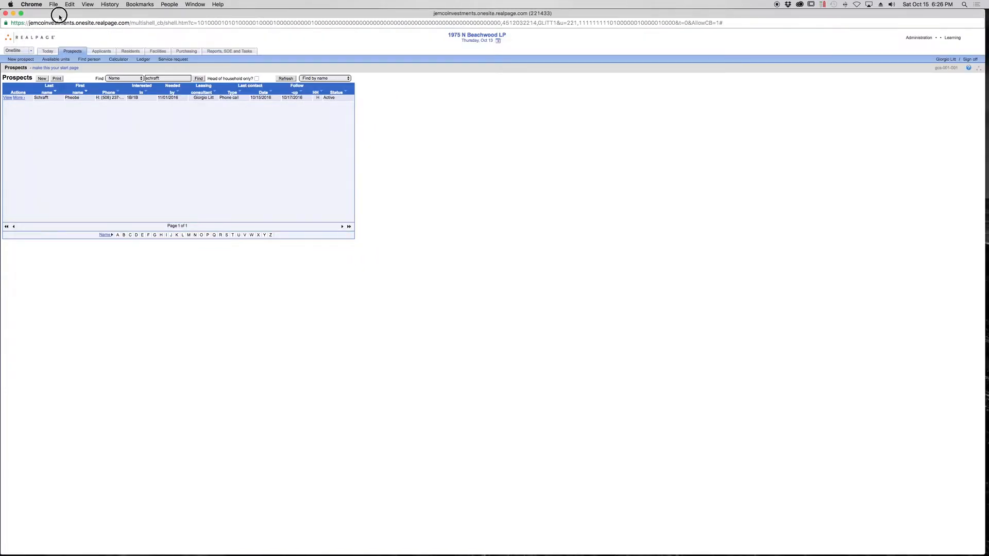
drag(55, 15, 58, 16)
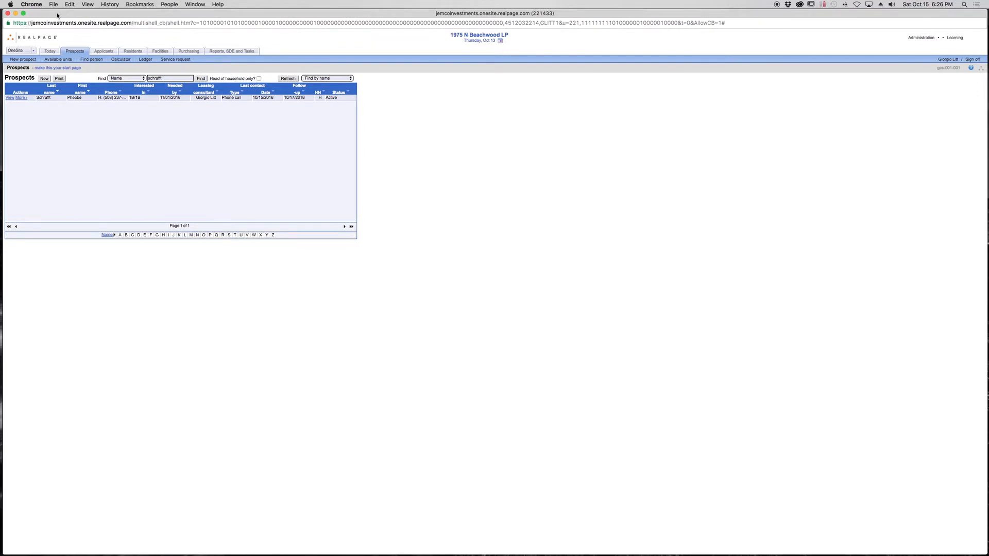
- Switch to Velocity and explore the resident billing Statement Lookup, filtering by Unit No and viewing the available units
click(34, 51)
click(31, 57)
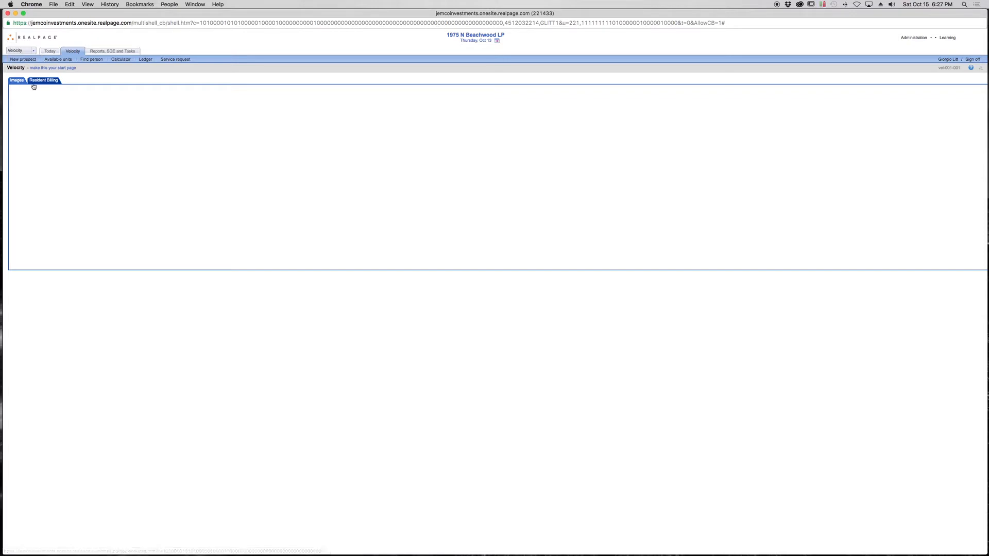
click(43, 82)
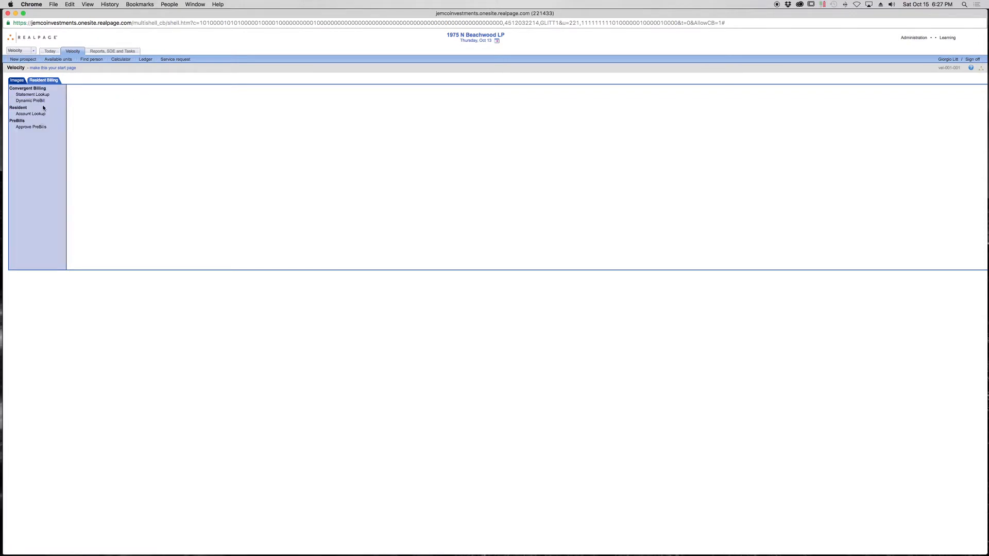
click(44, 95)
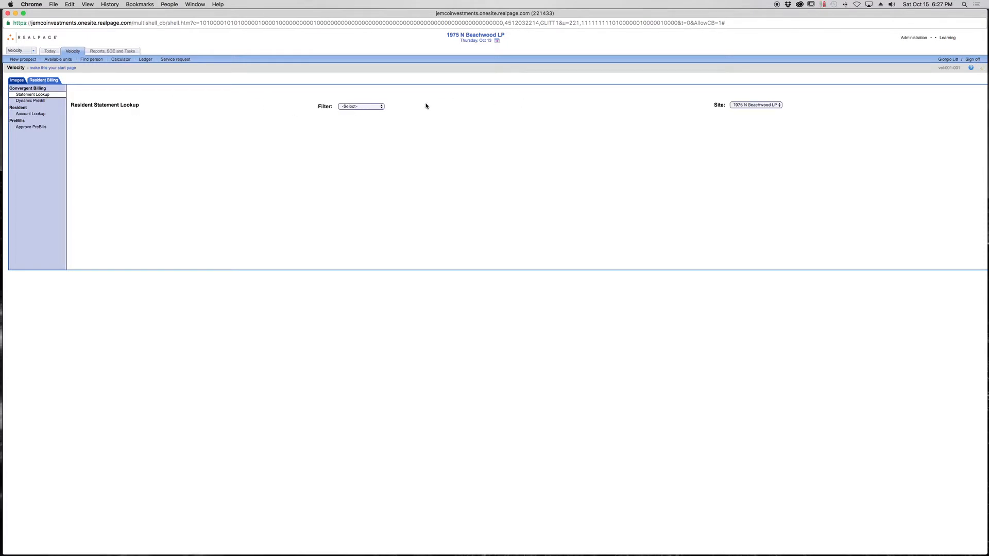
click(370, 107)
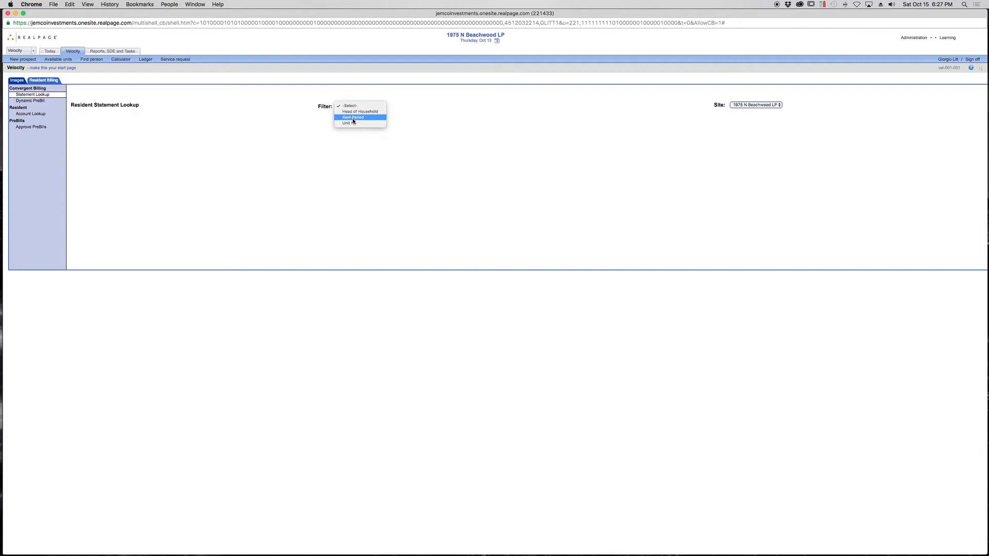
click(352, 122)
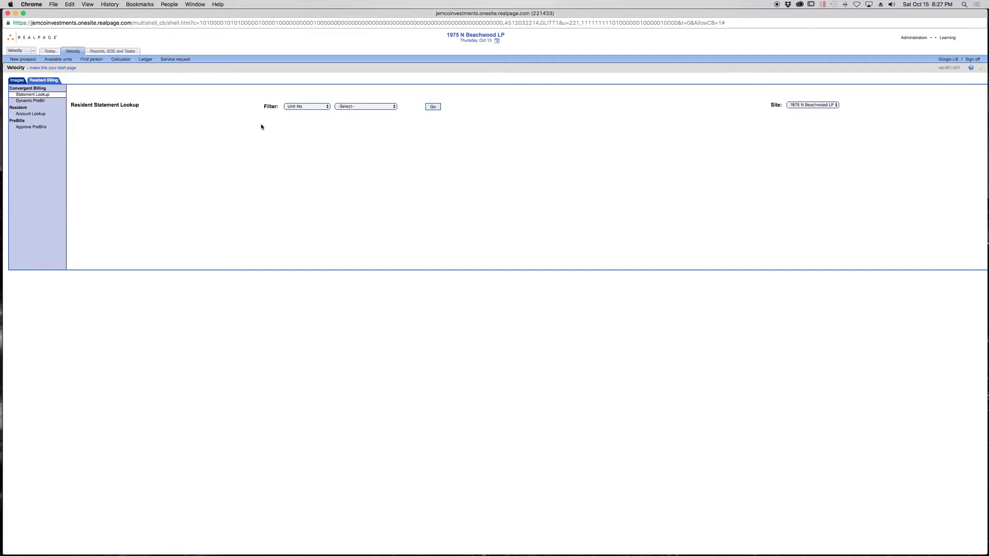
click(343, 107)
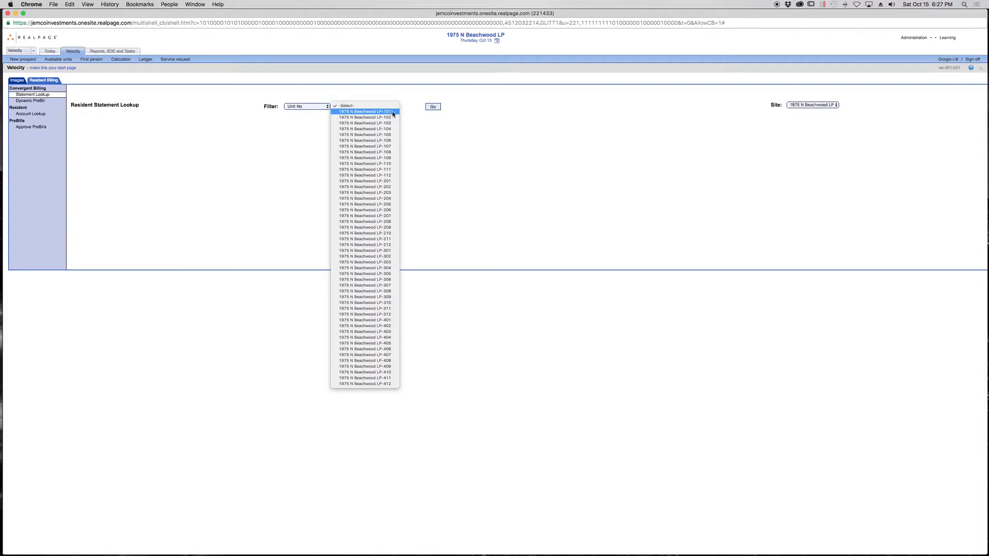
click(448, 148)
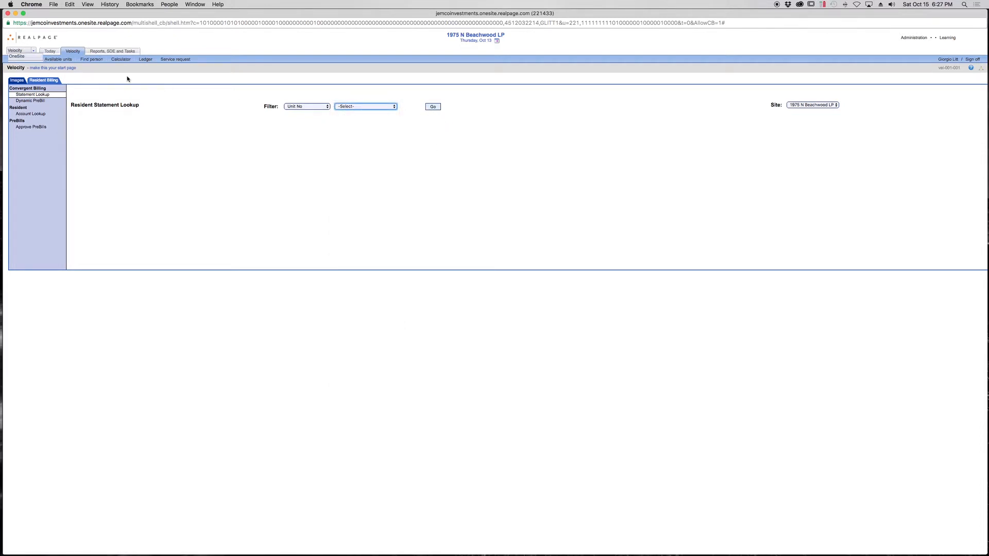
click(36, 38)
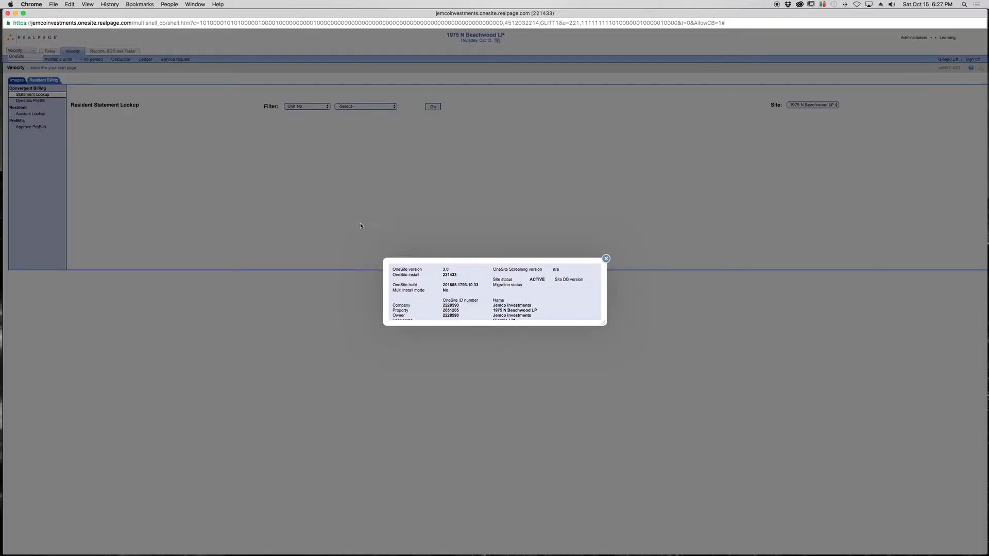
click(606, 194)
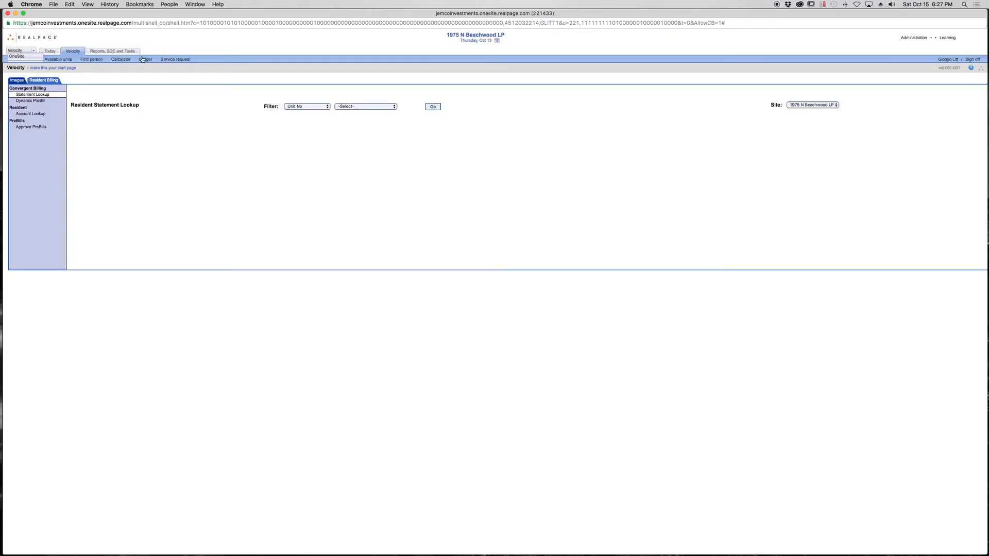
- Switch back to OneSite and open the setup of the accounts receivable Delinquency Report
click(17, 56)
click(17, 56)
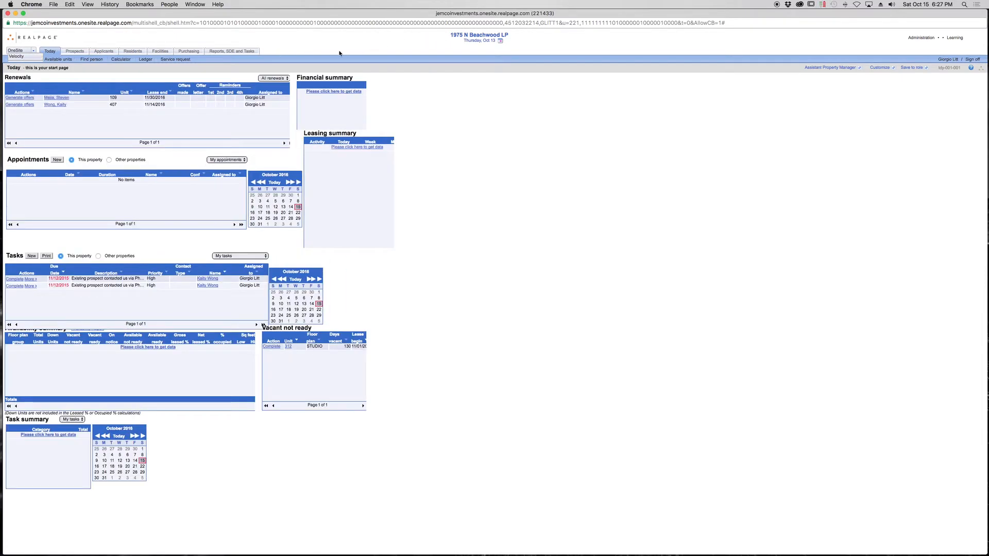
click(234, 51)
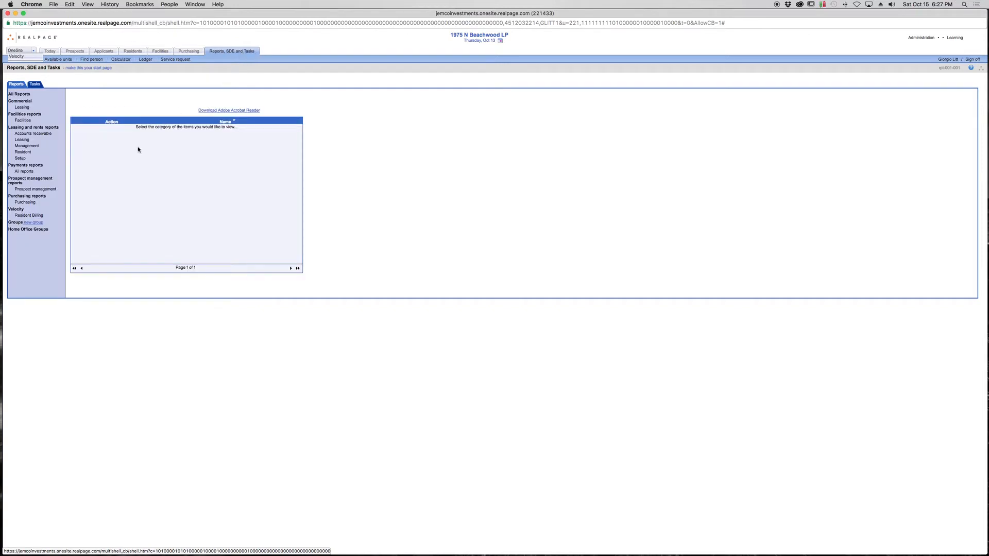
click(35, 134)
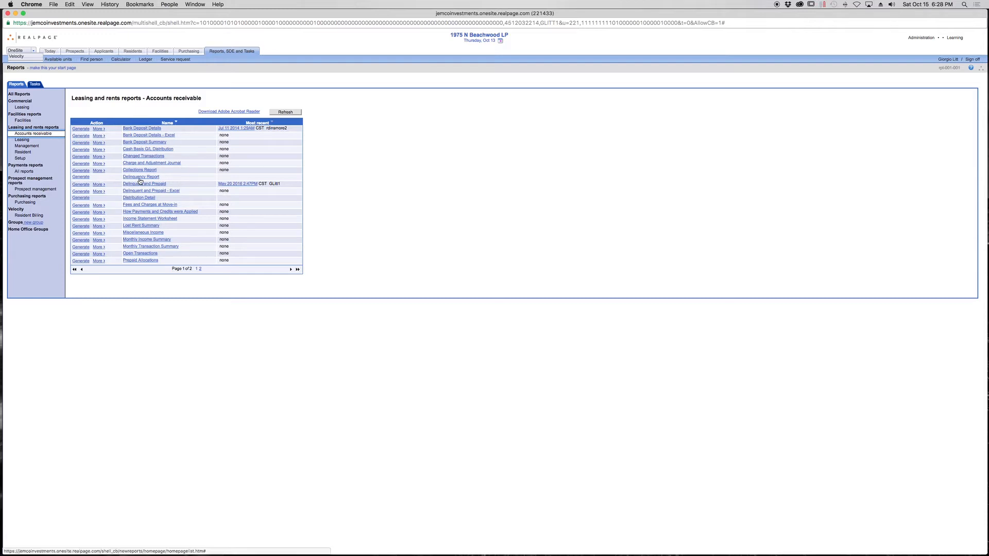
click(81, 177)
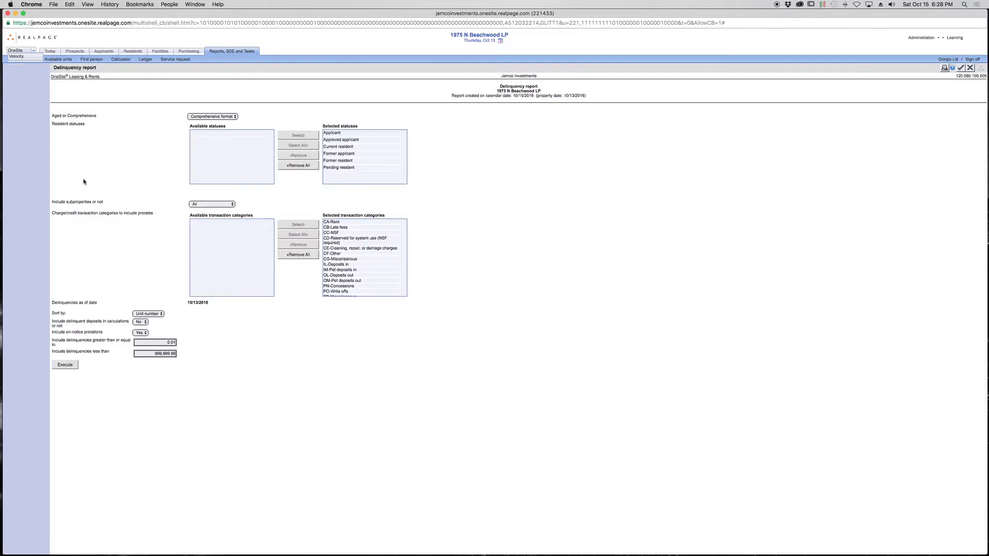
- Exclude Former resident from the Delinquency Report's selected resident statuses
click(342, 141)
click(354, 161)
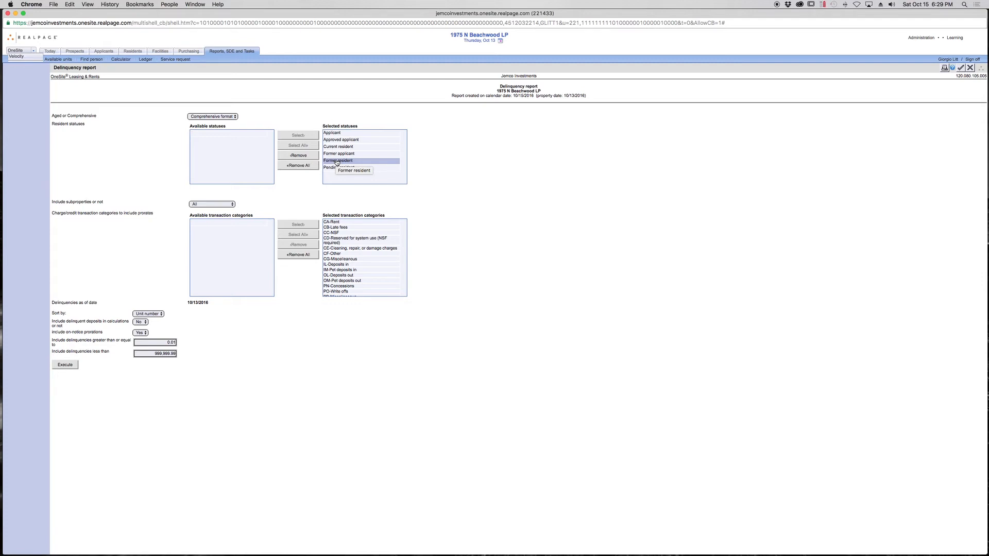
click(337, 161)
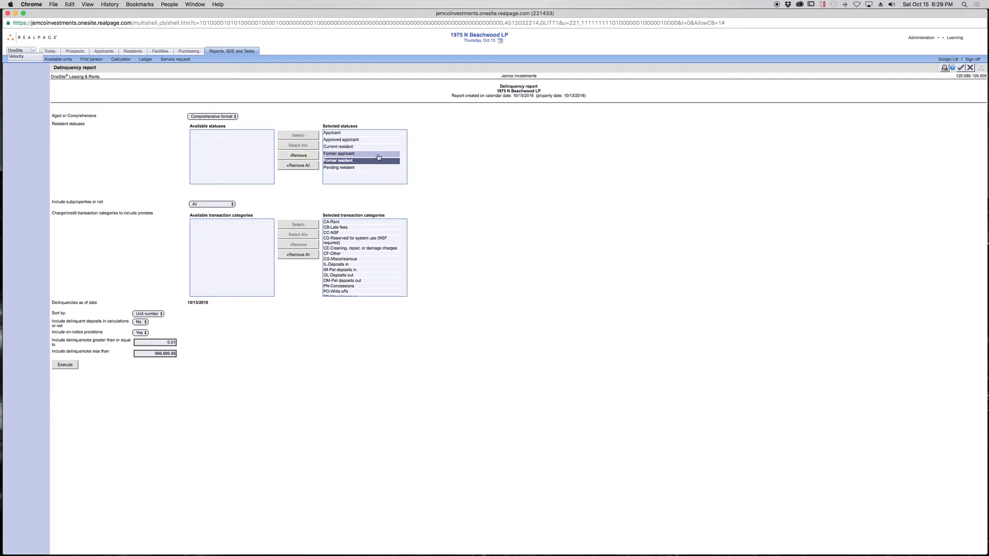
click(297, 156)
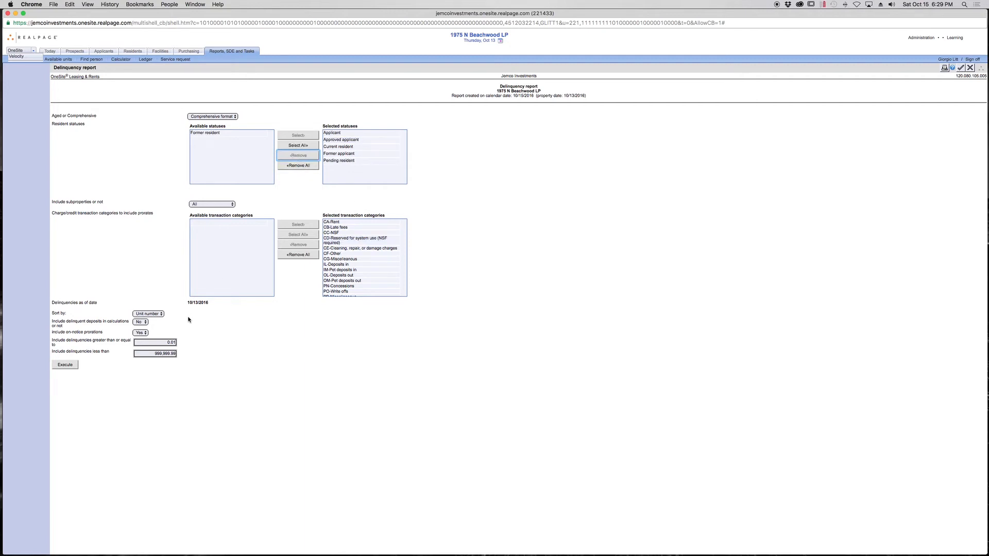
- Set the report to include delinquencies greater than or equal to 20, and execute it
click(157, 344)
drag(164, 342, 181, 345)
click(163, 342)
click(164, 342)
text(20)
click(192, 377)
click(66, 365)
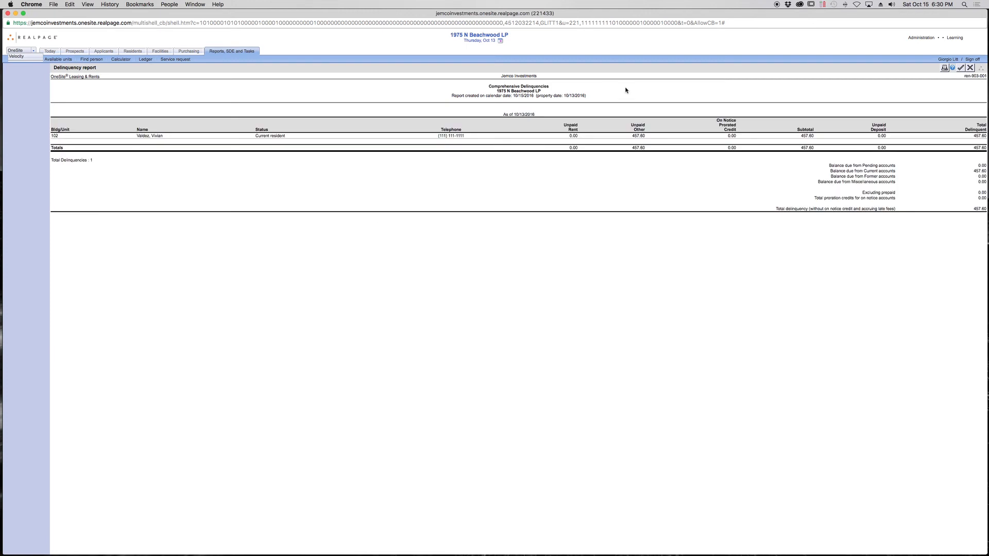
- Reposition and shrink the browser window showing the delinquency report, and try to take a screenshot of the report area
drag(652, 15, 650, 16)
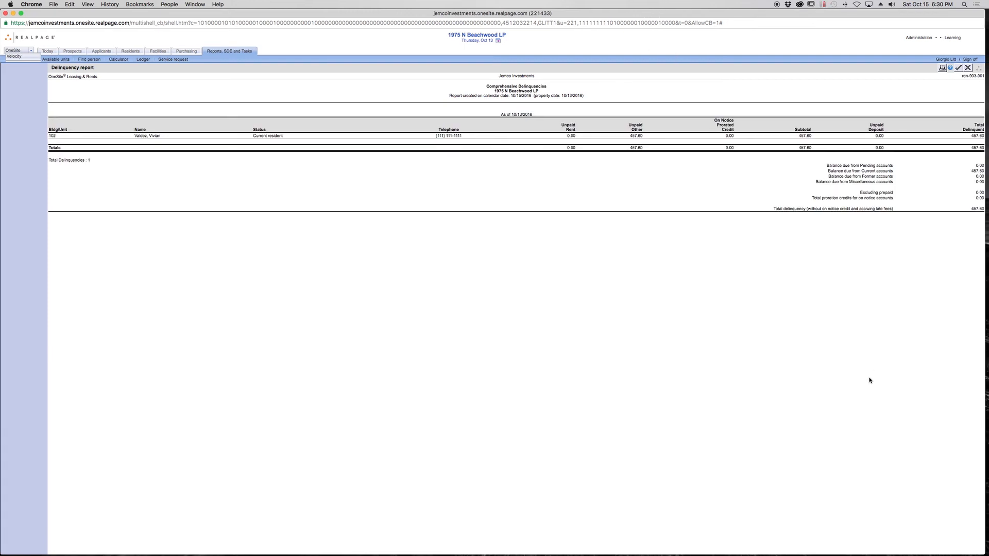
drag(980, 552, 964, 547)
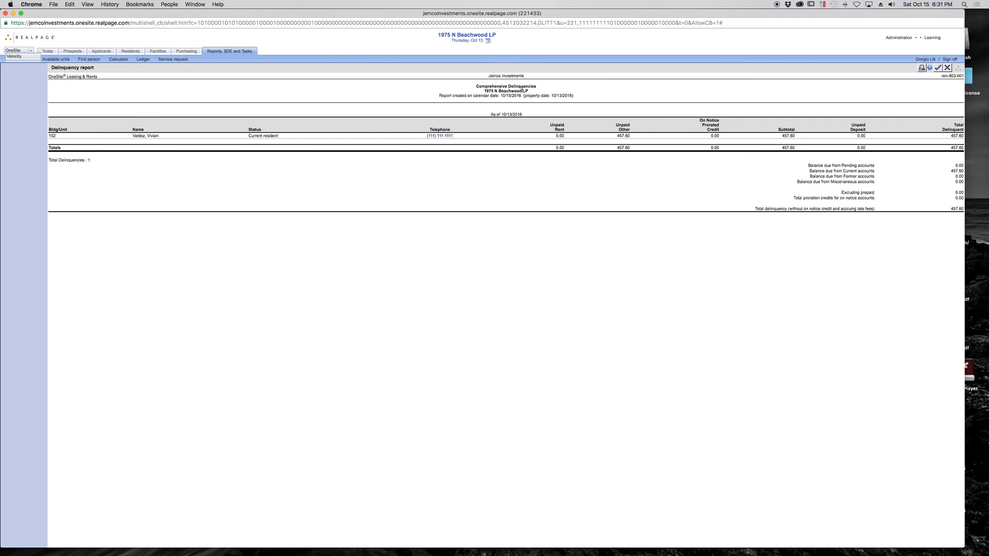
key(super+shift+4)
drag(1, 10, 366, 215)
drag(871, 436, 971, 543)
click(787, 4)
click(723, 15)
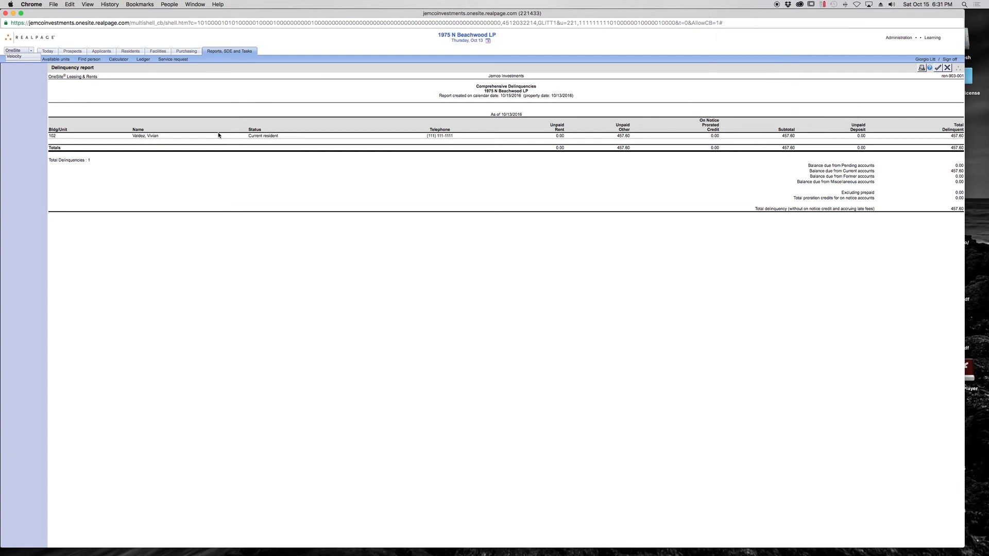